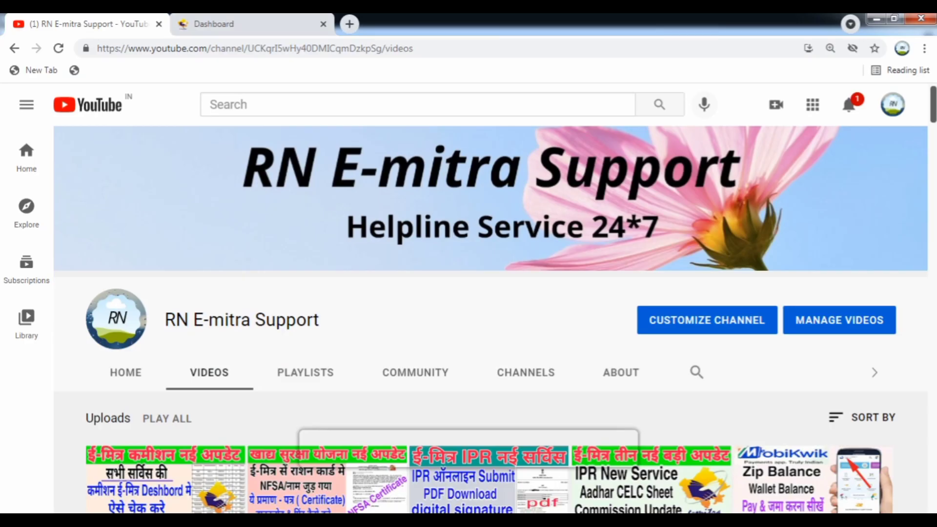
Switch to the e-Mitra dashboard and open the Service Workflow For Application Services page
mouse_move(932, 104)
left_mouse_down()
mouse_move(932, 152)
mouse_move(932, 103)
left_mouse_up()
left_click(215, 22)
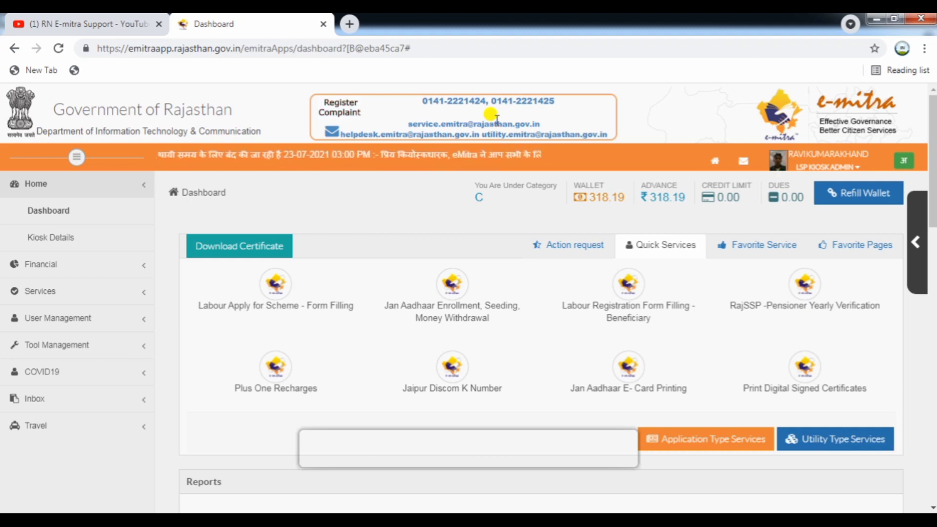
left_click(66, 291)
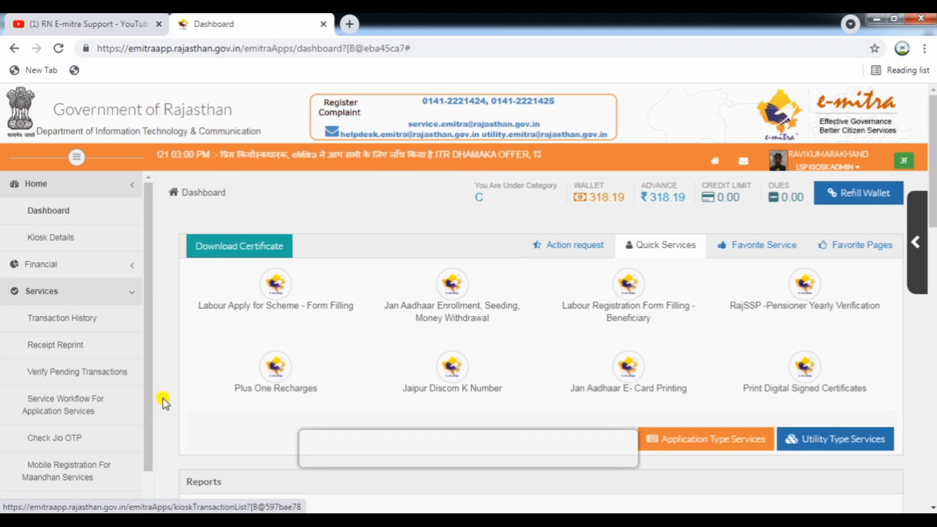
left_click(112, 408)
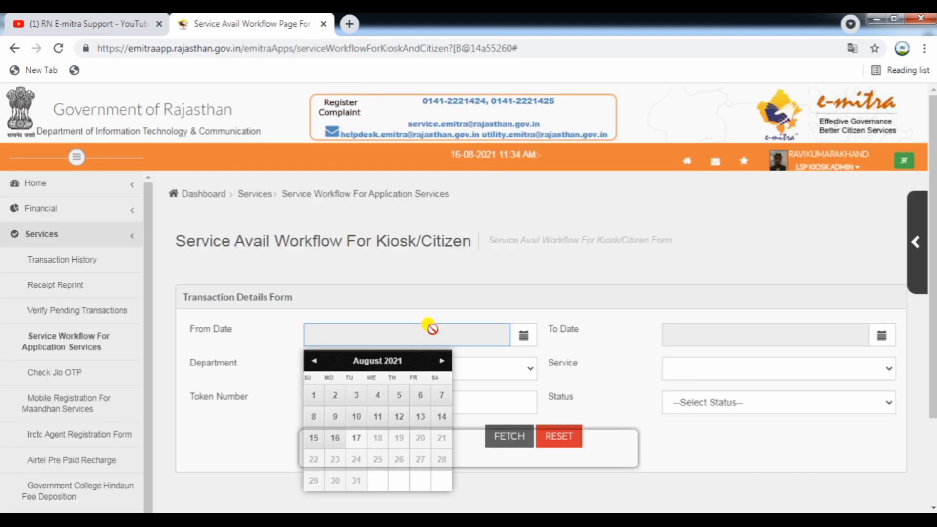
Fetch the application workflow records for the period from 01/06/2021 to 17/08/2021
scroll(931, 271, "down", 3)
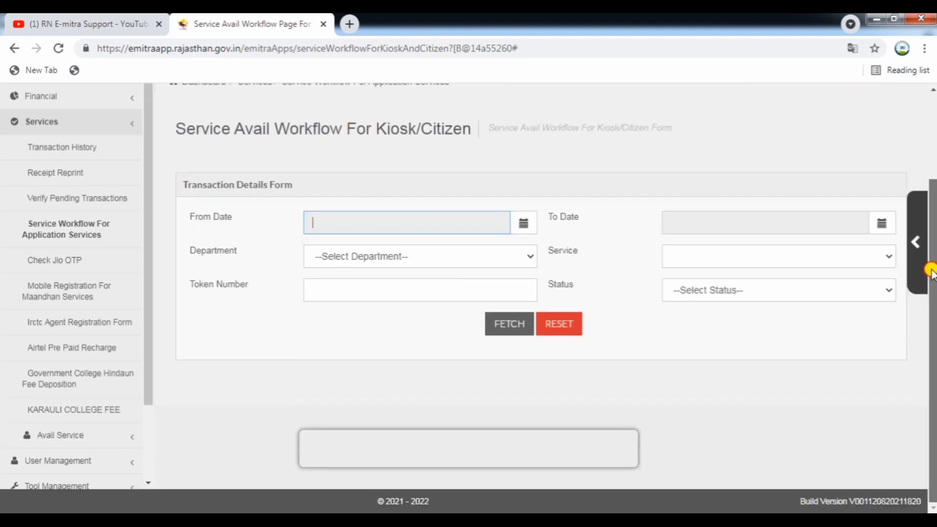
scroll(931, 270, "up", 3)
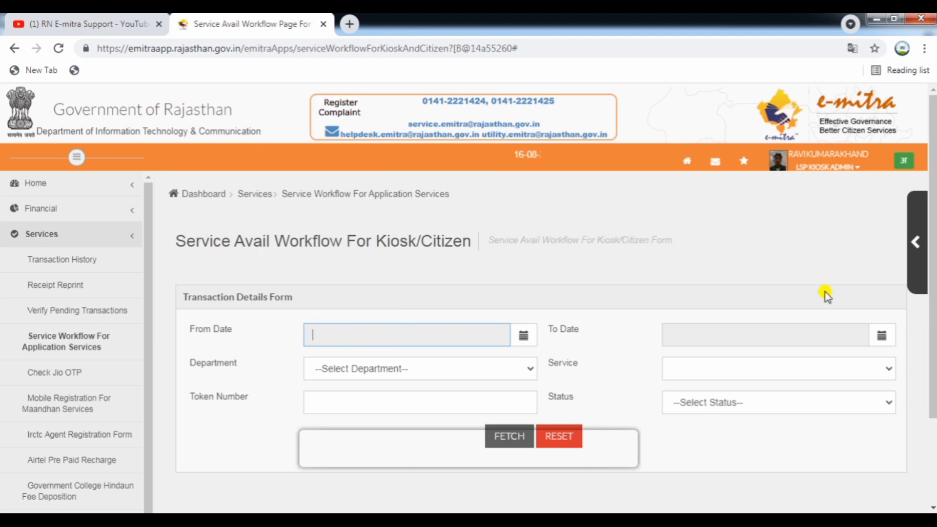
scroll(527, 270, "down", 1)
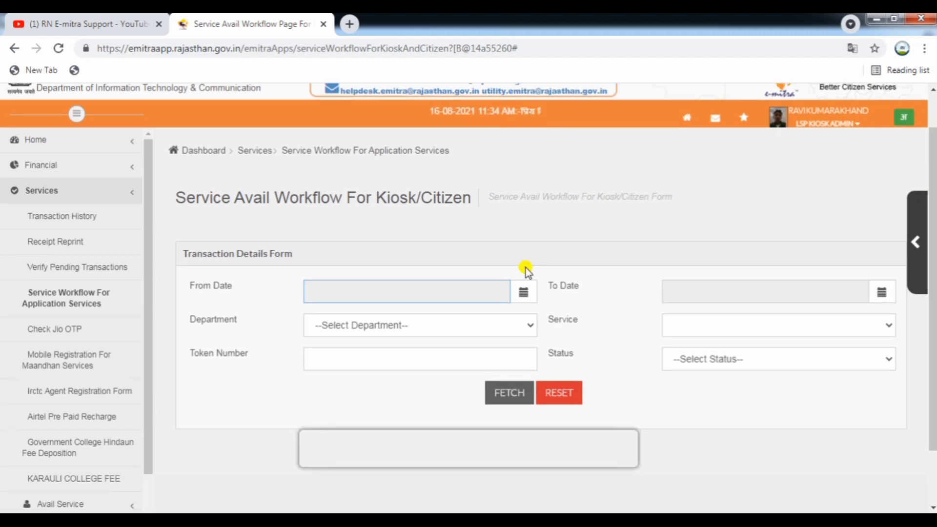
left_click(446, 293)
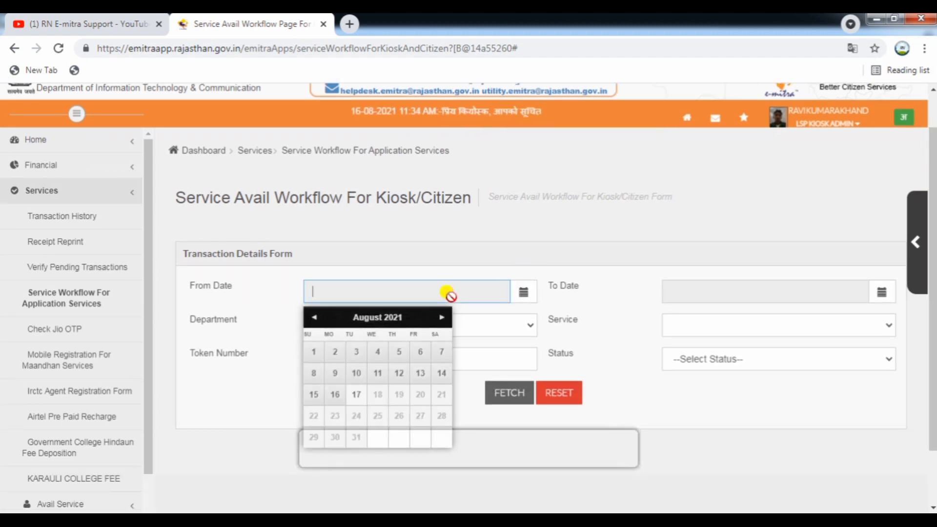
left_click(314, 318)
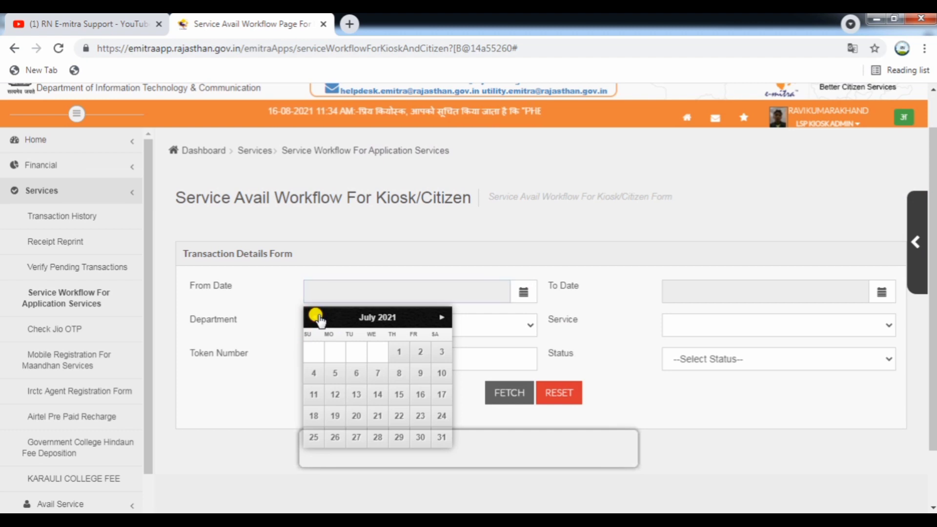
left_click(314, 317)
left_click(357, 352)
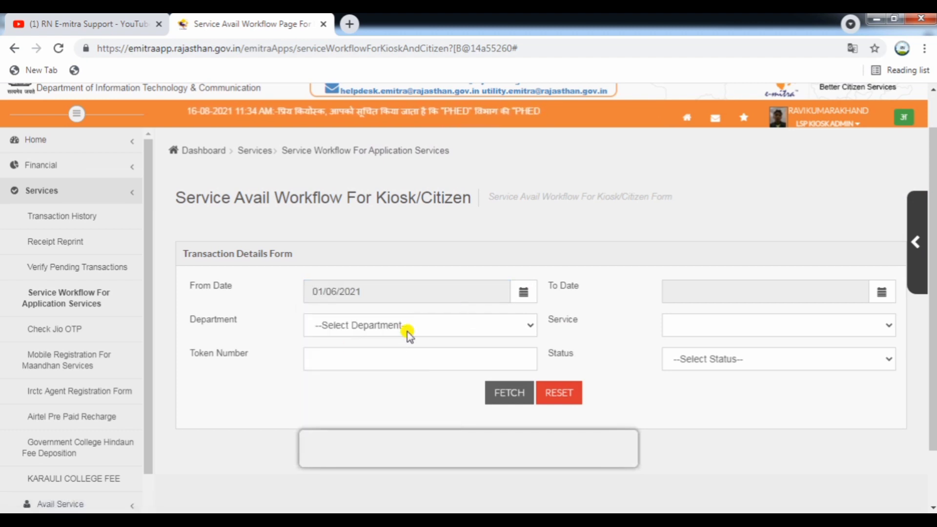
left_click(713, 293)
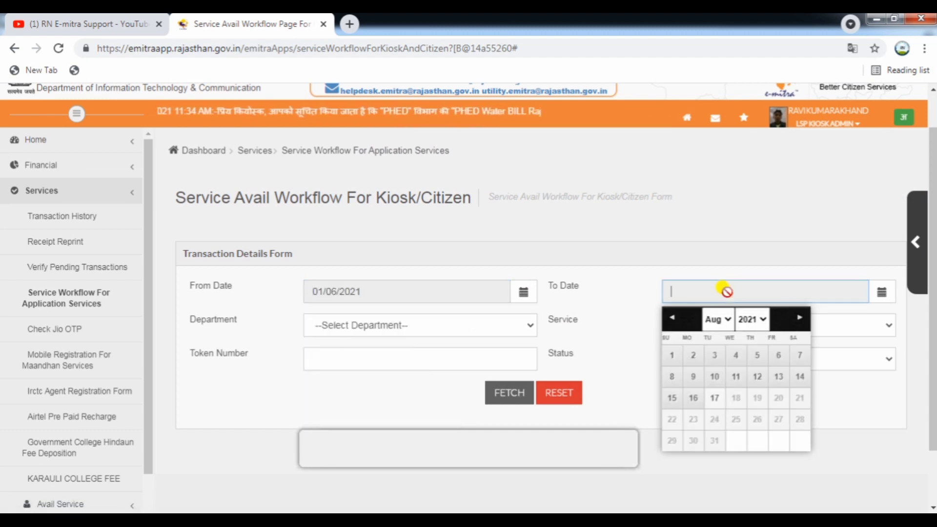
left_click(713, 399)
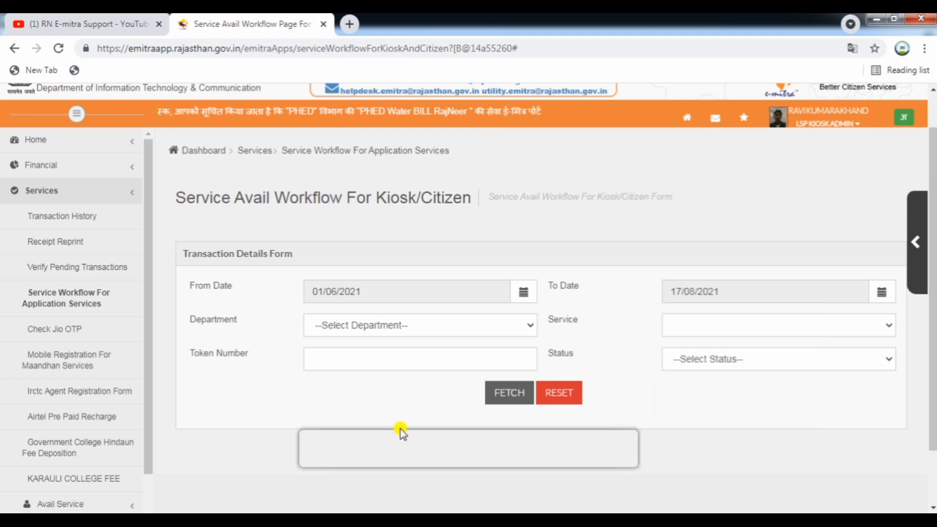
left_click(505, 399)
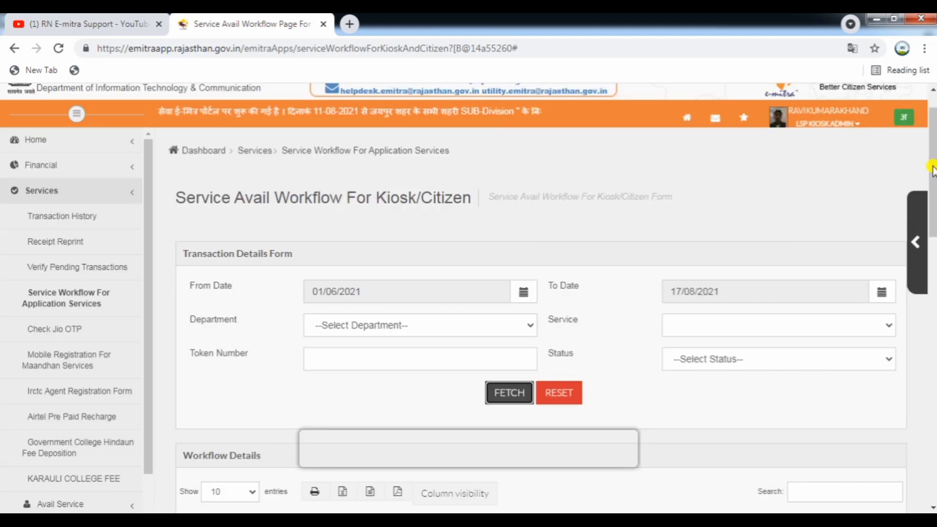
Examine the workflow records for an approved caste certificate application, checking its applicant name, token number and current status
scroll(932, 235, "down", 5)
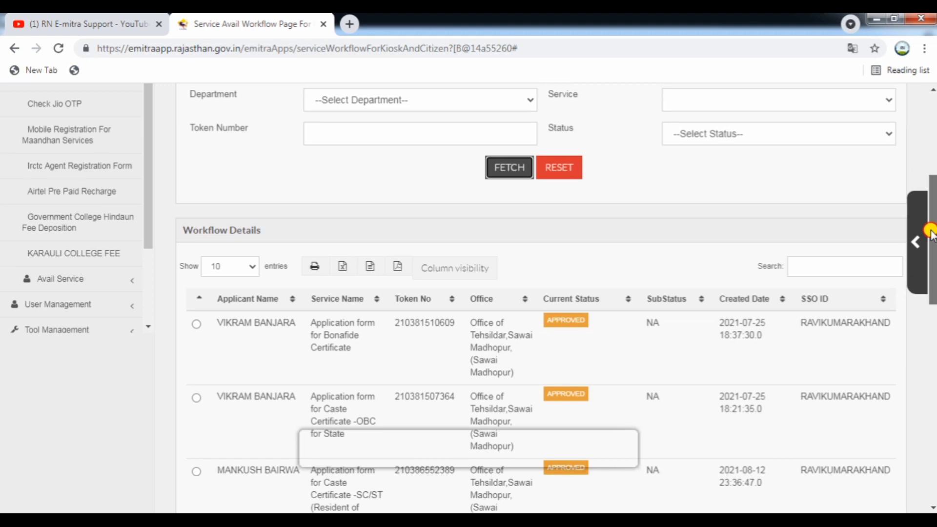
left_click_drag(931, 233, 931, 328)
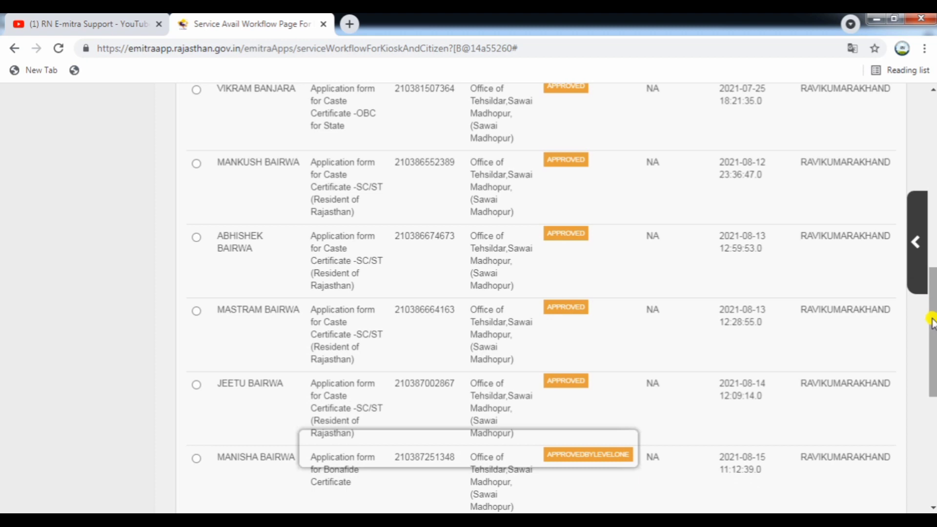
left_click_drag(933, 305, 931, 340)
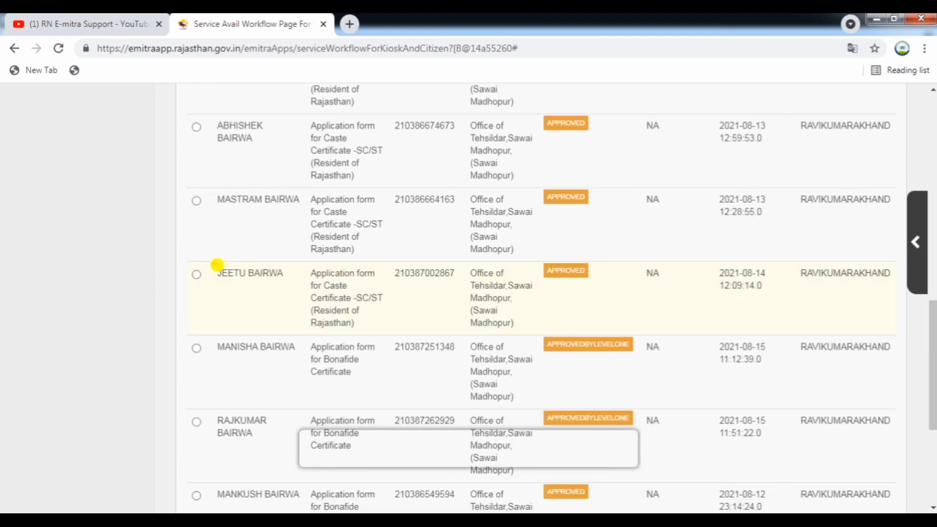
mouse_move(184, 260)
left_mouse_down()
mouse_move(286, 265)
mouse_move(300, 292)
left_mouse_up()
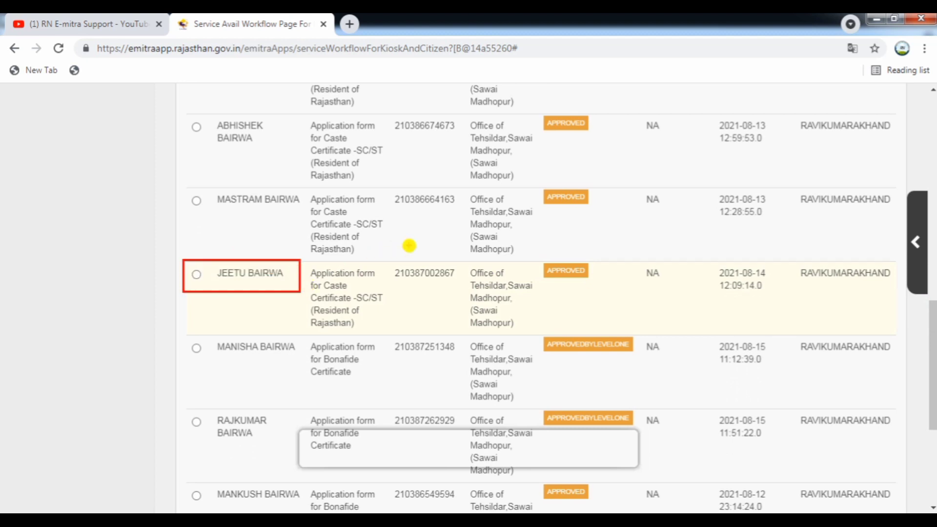
mouse_move(393, 259)
left_mouse_down()
mouse_move(450, 257)
mouse_move(452, 296)
left_mouse_up()
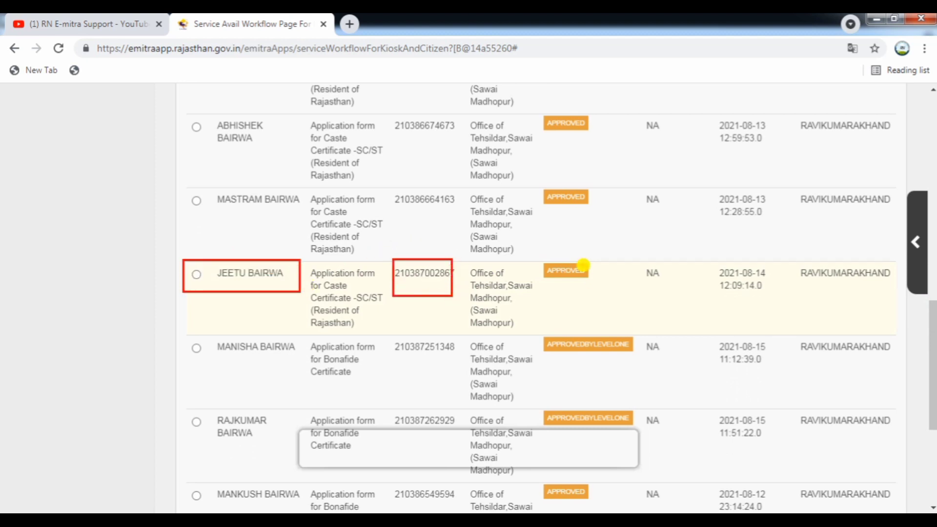
mouse_move(530, 256)
left_mouse_down()
mouse_move(628, 257)
mouse_move(623, 288)
left_mouse_up()
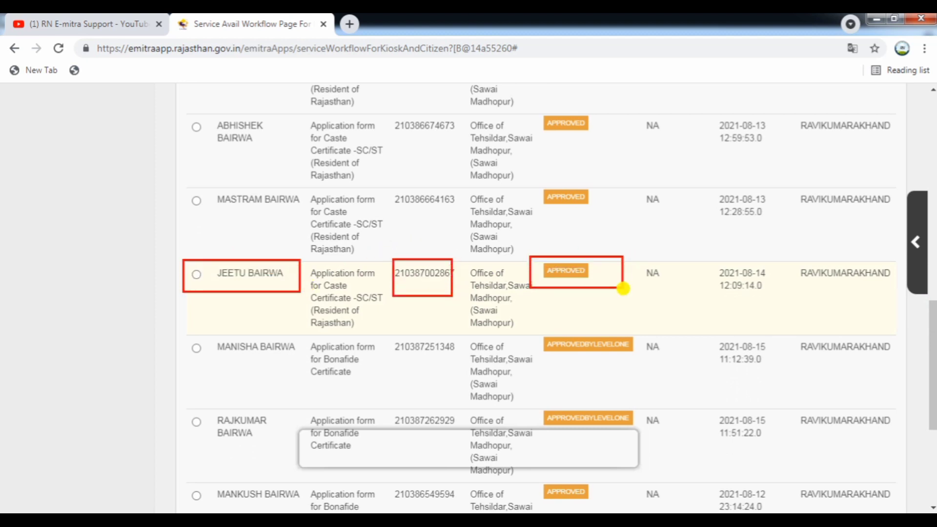
left_click_drag(617, 241, 649, 228)
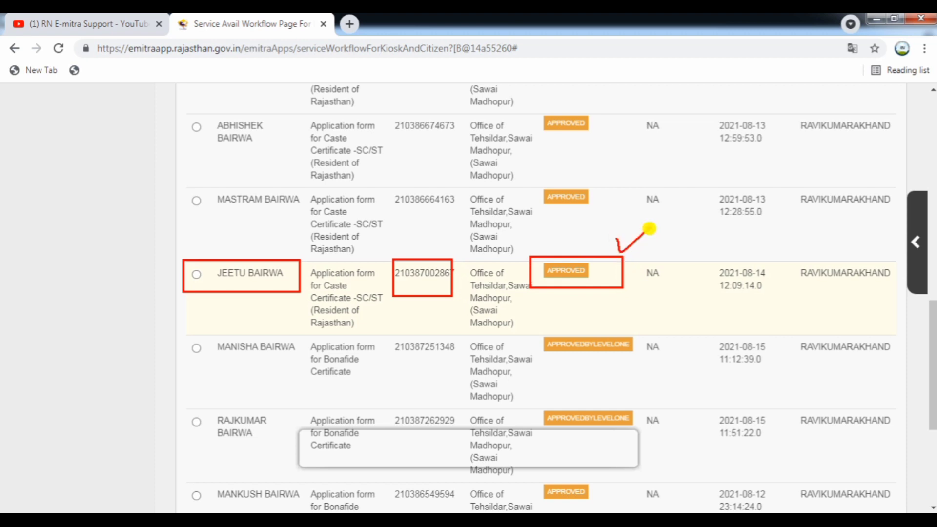
key("Escape")
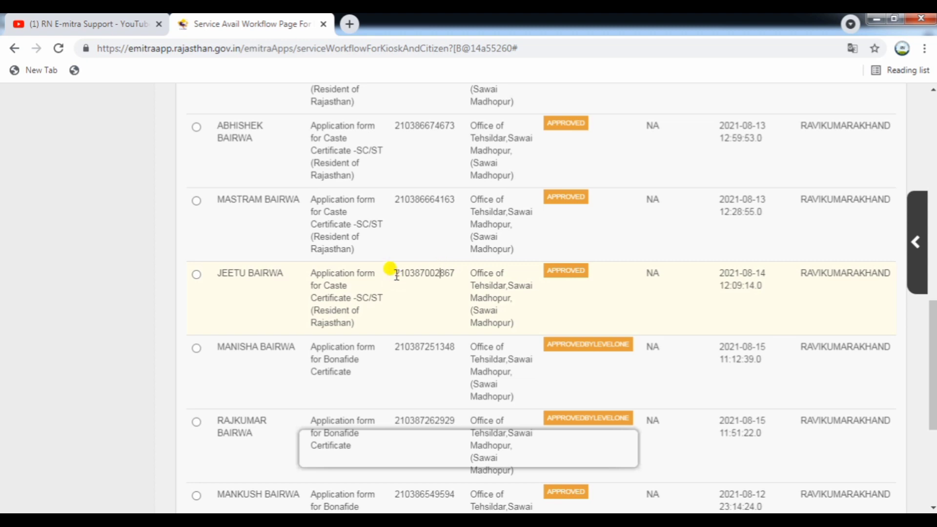
Copy the token number of the approved SC/ST caste certificate application created on 2021-08-14
left_click_drag(397, 275, 465, 276)
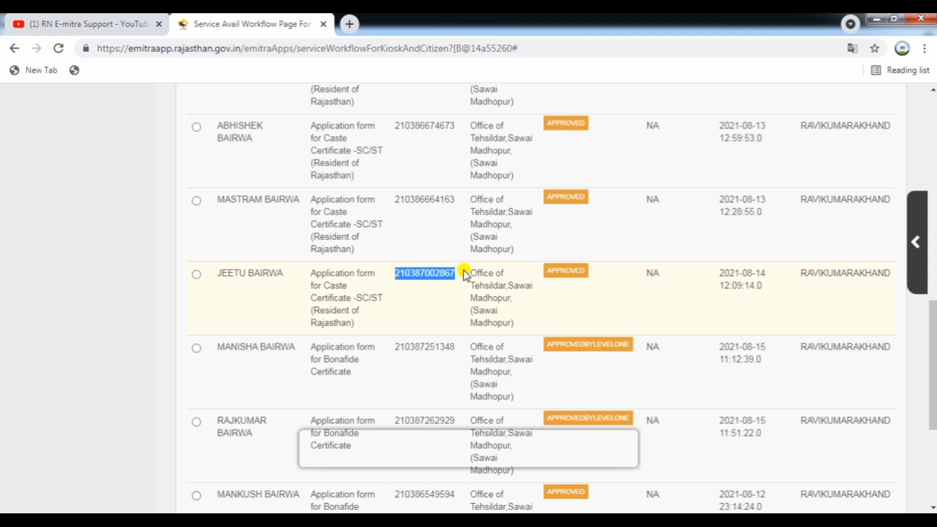
right_click(414, 274)
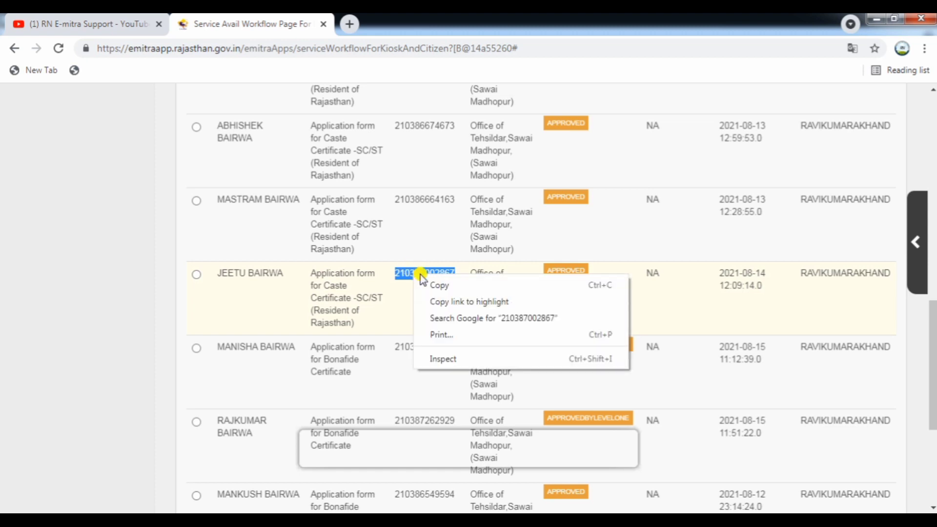
left_click(437, 285)
Return to the dashboard and open the Utility Type Services search page
left_click_drag(932, 364, 934, 139)
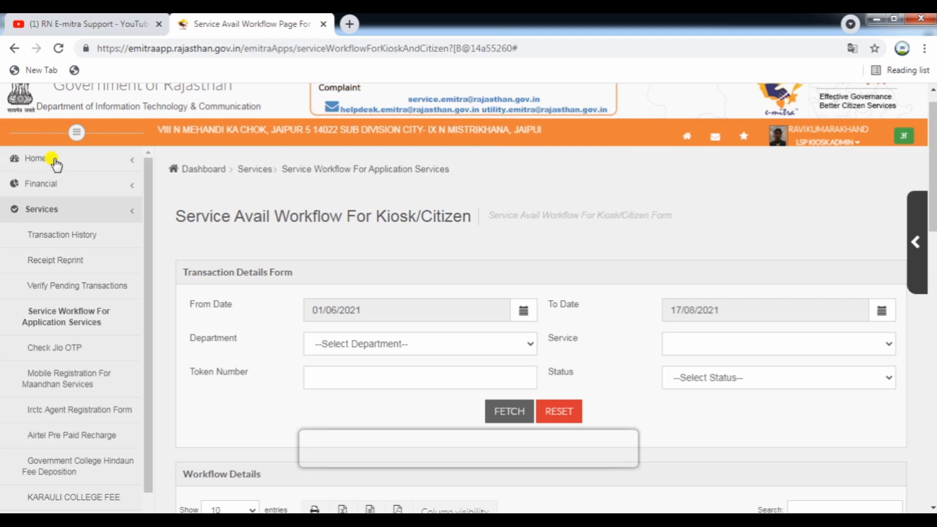
left_click(24, 157)
left_click(50, 182)
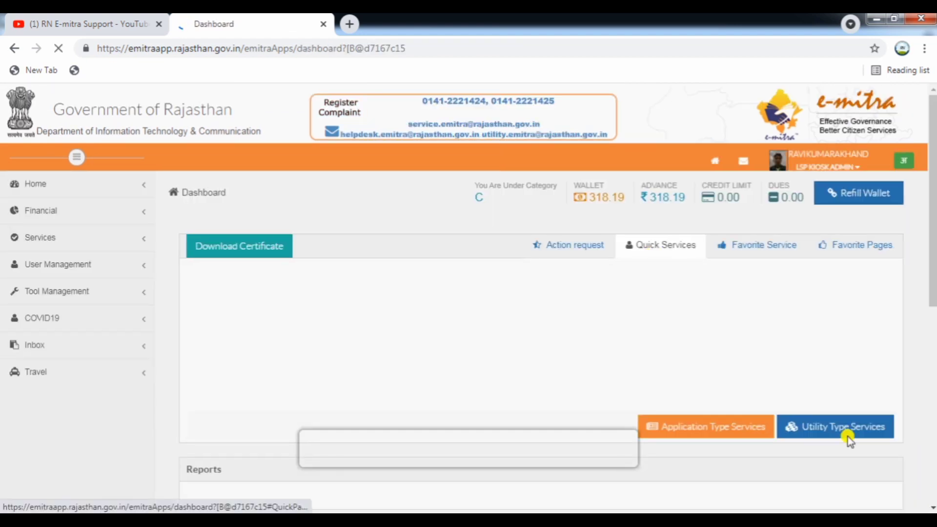
left_click(839, 424)
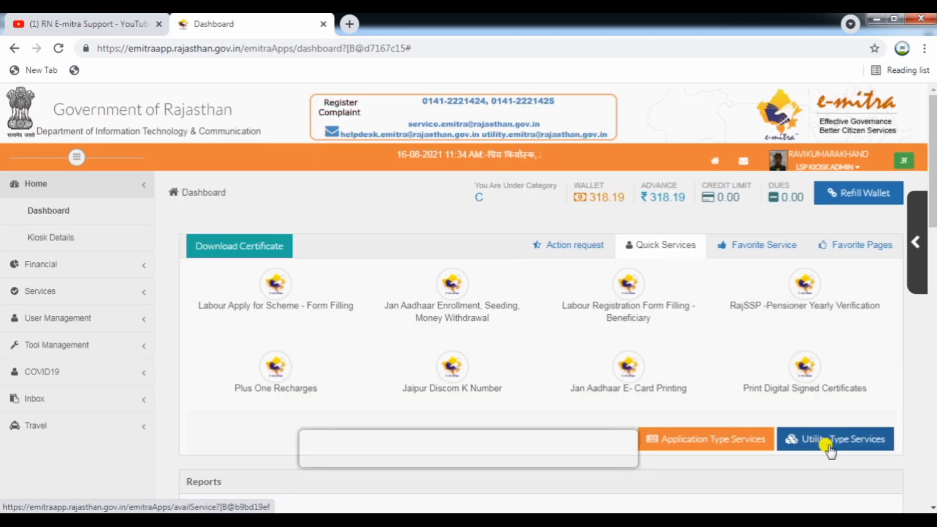
left_click(877, 441)
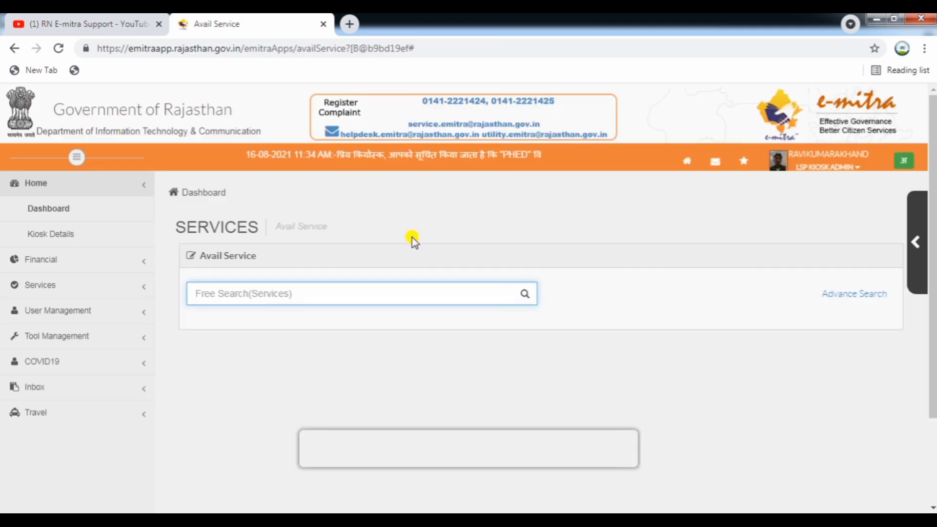
Search the services for "print d" and choose Print Digital Signed Certificates
type("p")
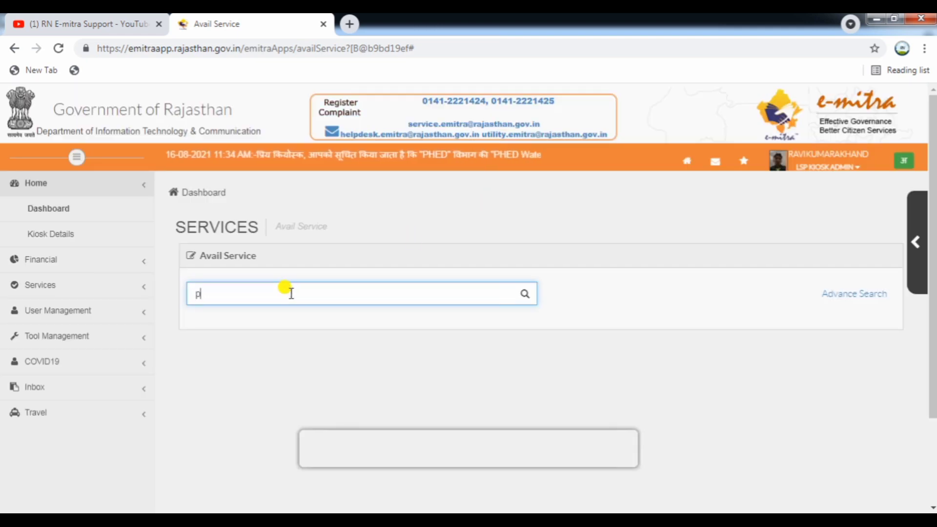
type("rint d")
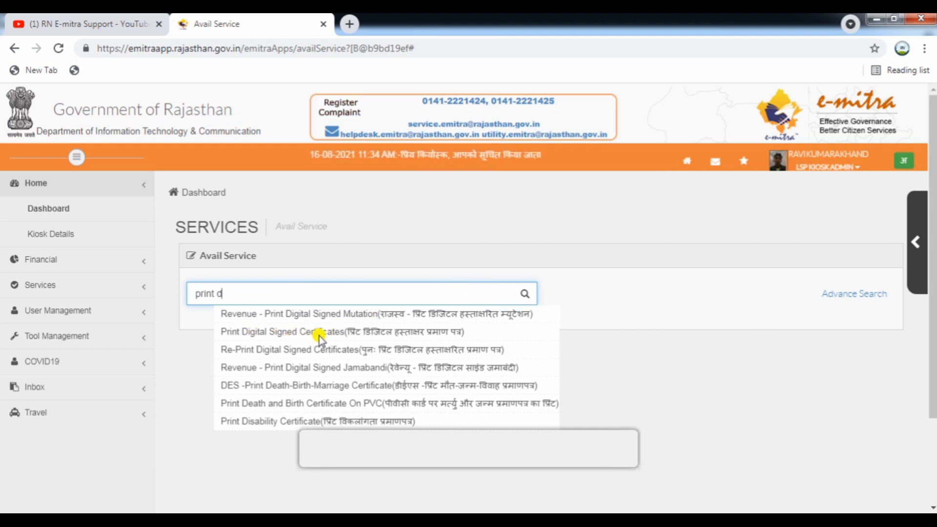
left_click(375, 332)
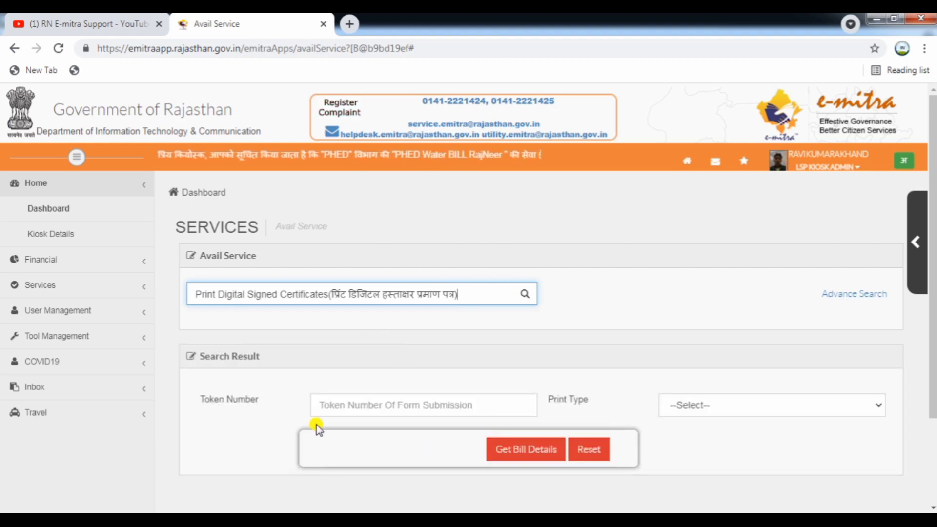
Fill in the certificate print form with the copied token number and the A4 print type
left_click(367, 404)
left_click(367, 404)
key("Down")
key("Down")
key("Down")
key("Down")
key("Return")
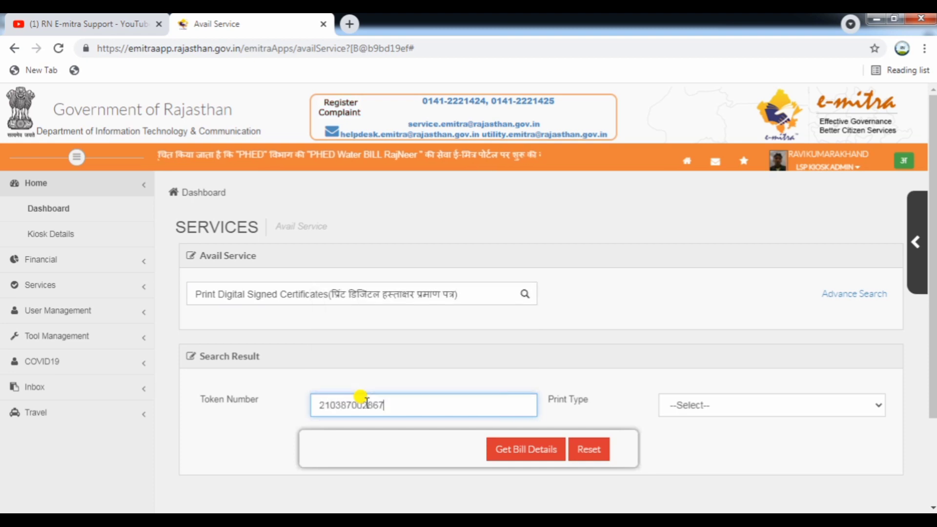
left_click(751, 407)
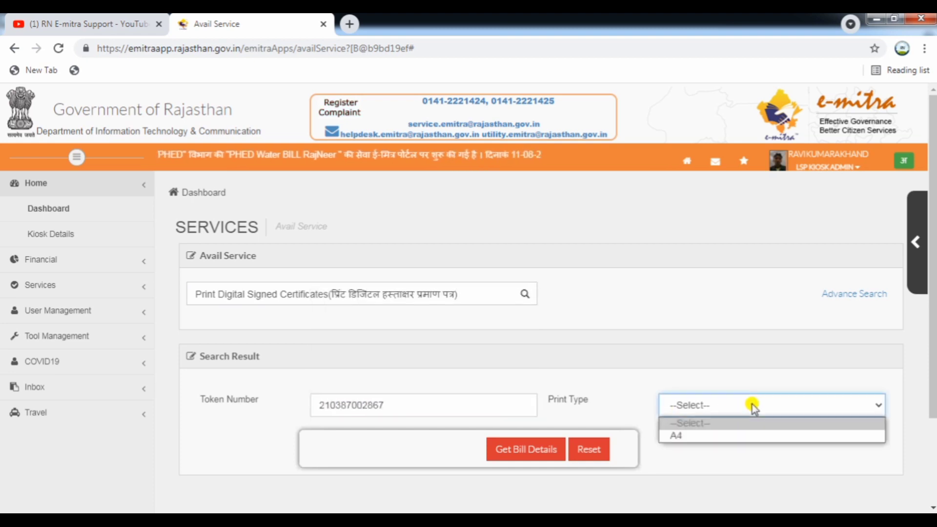
left_click(681, 435)
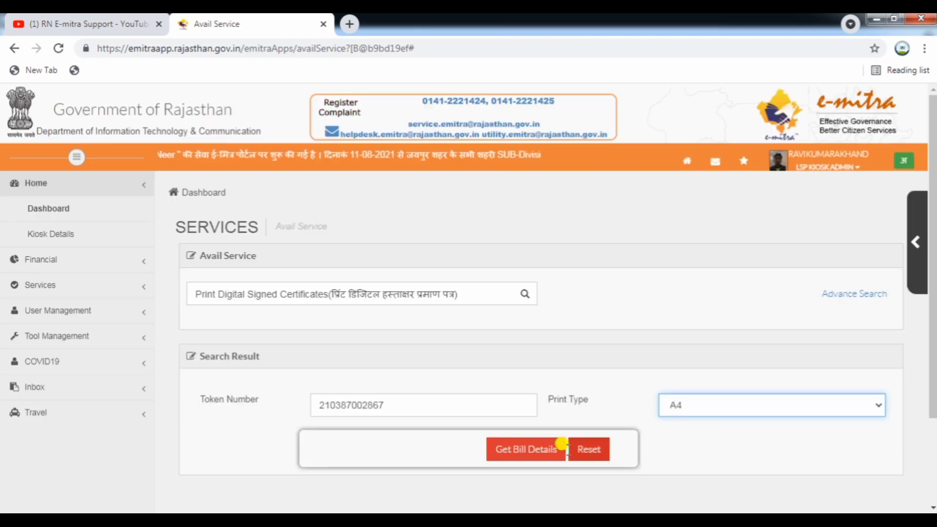
Get the bill details for the certificate and add the bill for payment
left_click(542, 450)
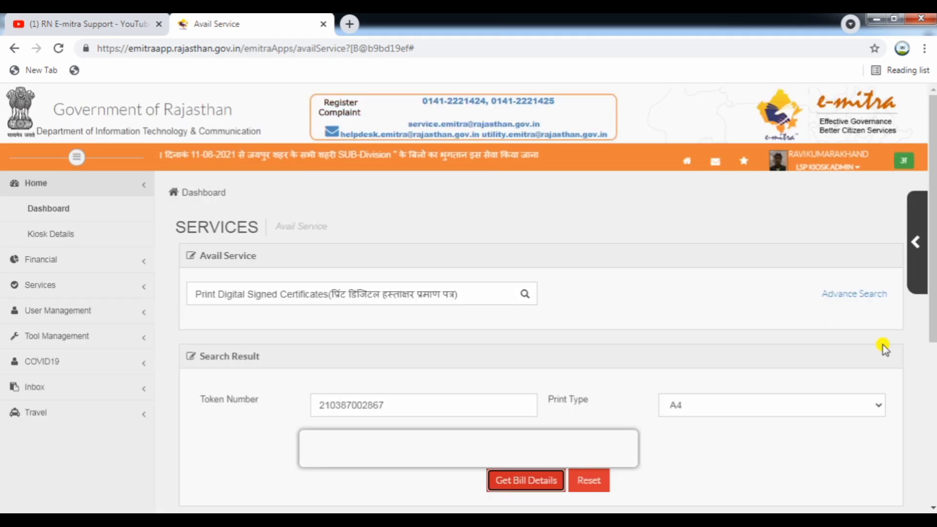
left_click_drag(933, 151, 933, 344)
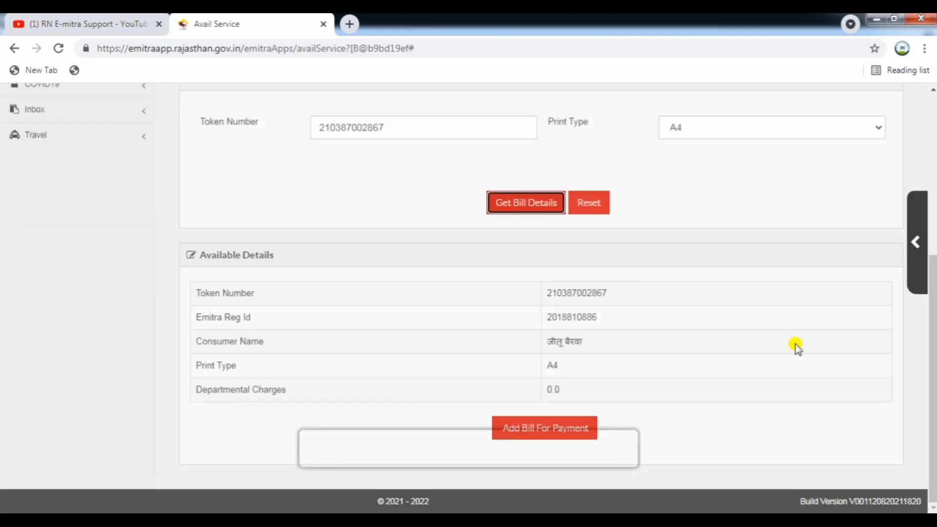
left_click(567, 431)
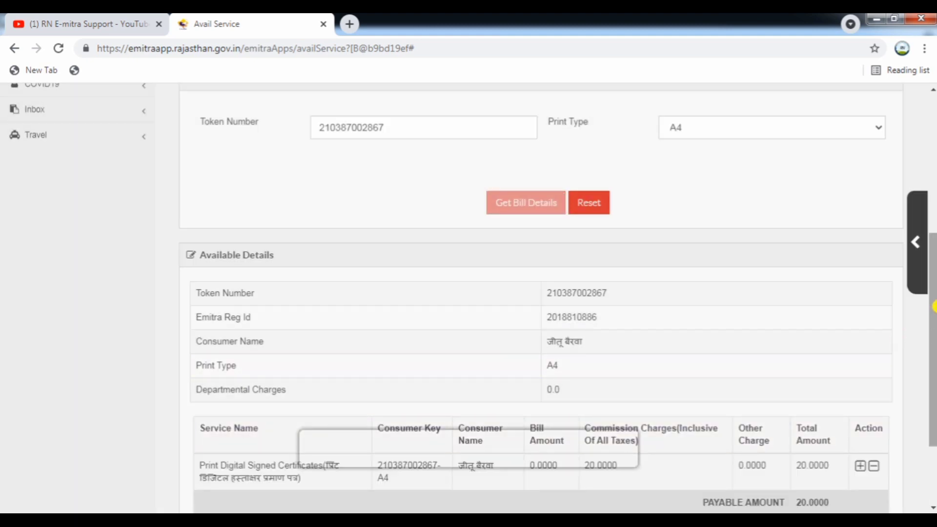
Review the payable amount, commission charges and consumer name of the added certificate print bill
scroll(930, 341, "down", 3)
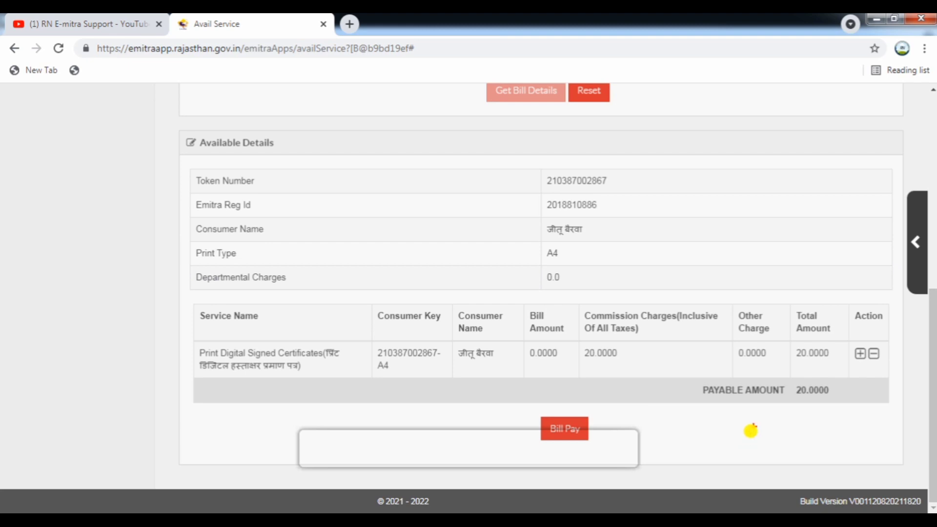
mouse_move(697, 373)
left_mouse_down()
mouse_move(903, 419)
mouse_move(901, 429)
left_mouse_up()
left_click_drag(793, 402, 839, 387)
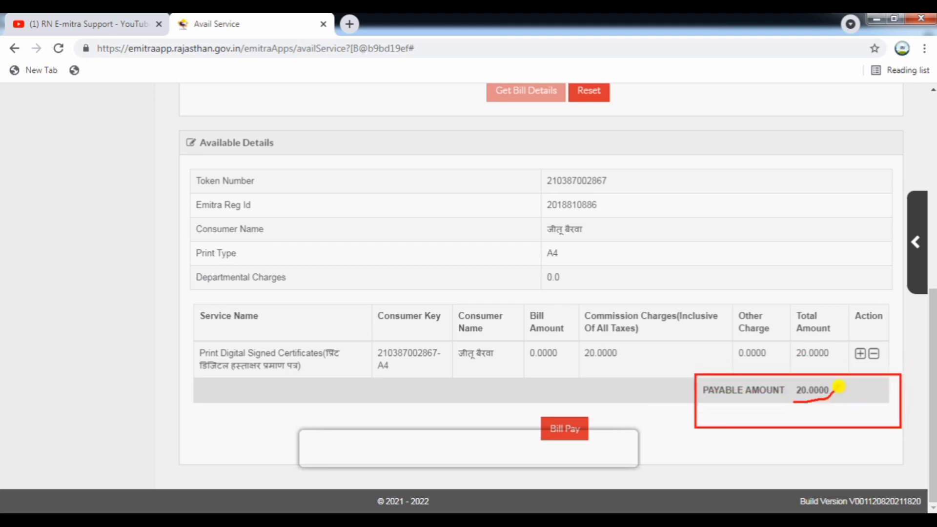
left_click_drag(812, 334, 843, 298)
left_click_drag(600, 341, 628, 319)
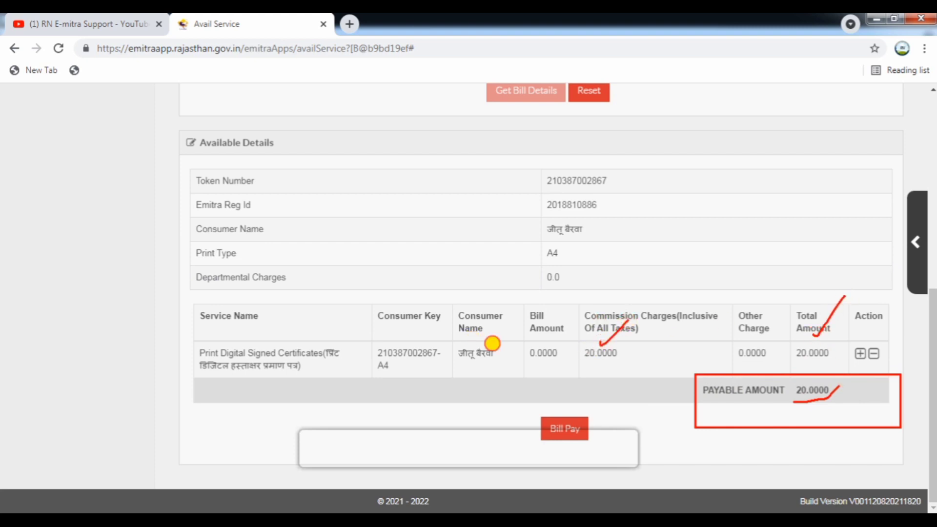
mouse_move(492, 343)
left_mouse_down()
mouse_move(449, 335)
mouse_move(445, 360)
mouse_move(511, 349)
mouse_move(445, 336)
mouse_move(453, 362)
mouse_move(503, 361)
mouse_move(466, 329)
mouse_move(452, 367)
mouse_move(497, 354)
mouse_move(461, 339)
mouse_move(477, 368)
mouse_move(489, 346)
mouse_move(463, 337)
left_mouse_up()
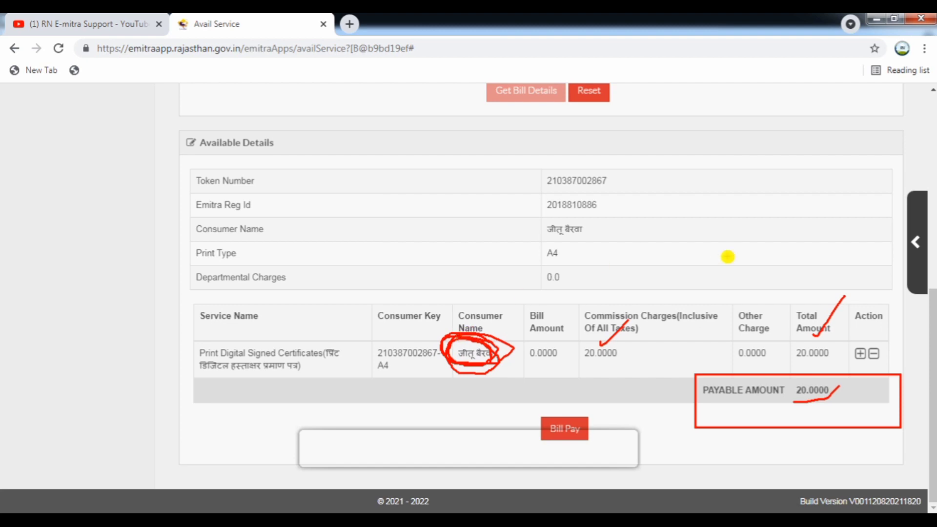
Leave the print bill unpaid, return to the dashboard and open the Utility Type Services search page
left_click_drag(933, 391, 934, 196)
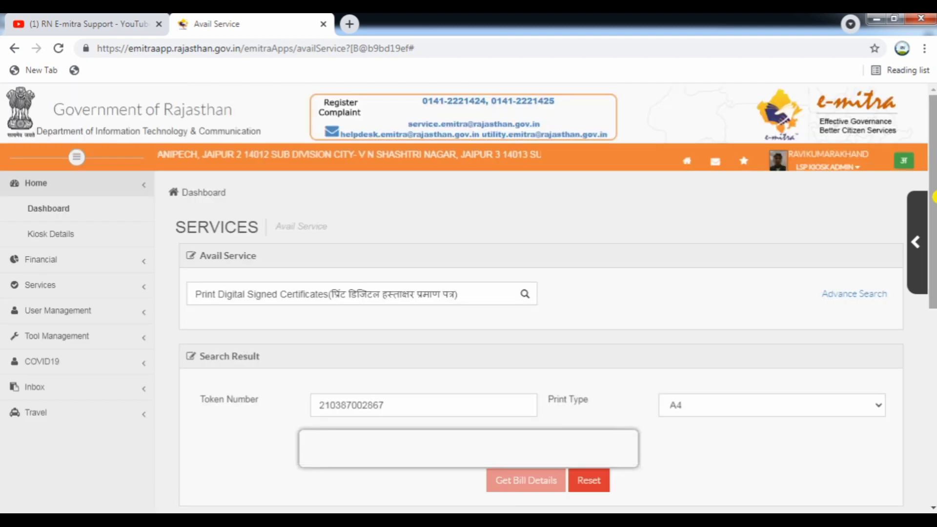
left_click(62, 208)
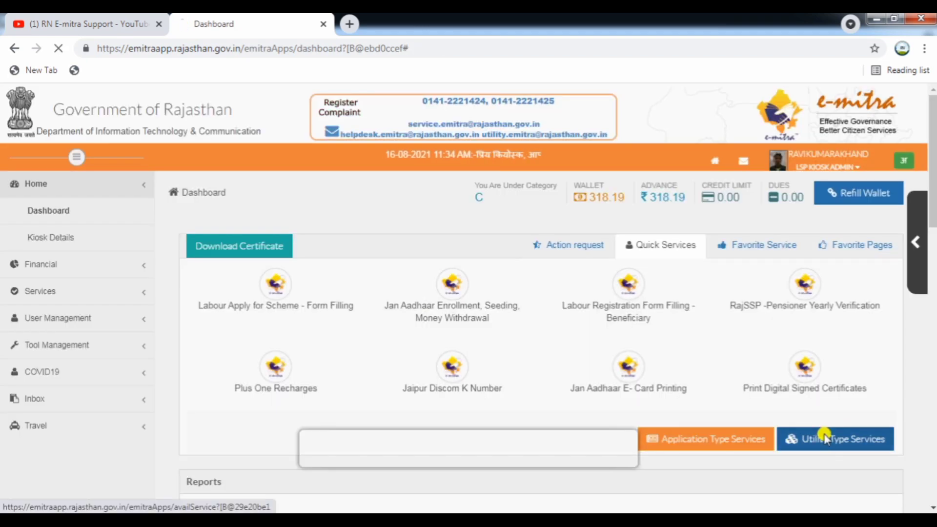
left_click(824, 436)
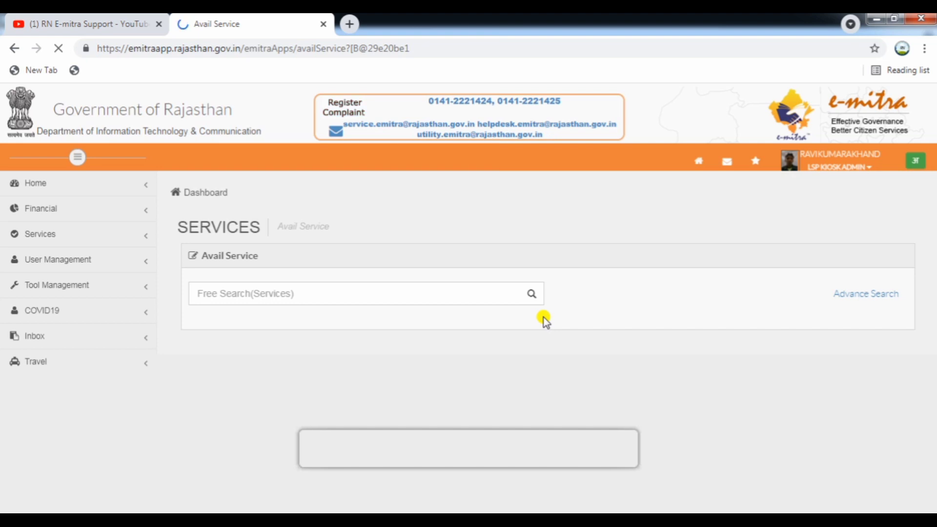
left_click(719, 248)
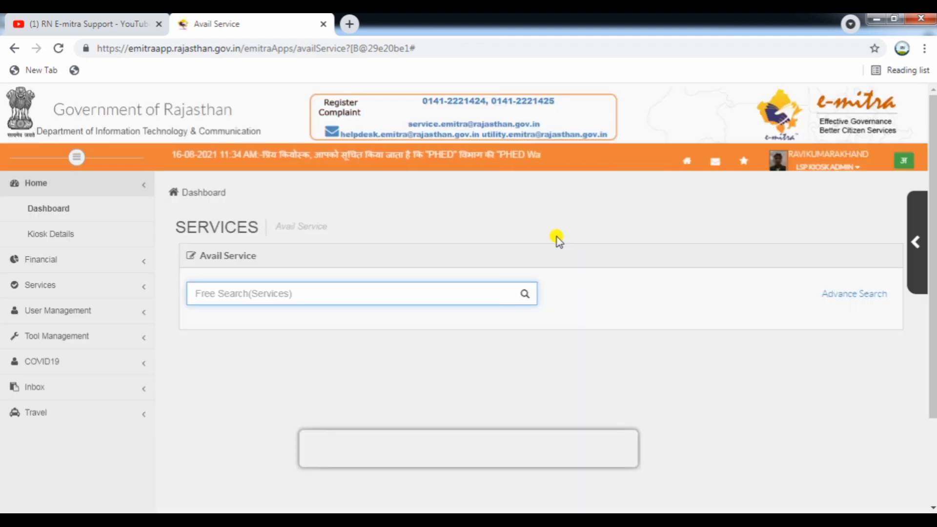
Search the services for "re-" and choose Re-Print Digital Signed Certificates
type("re")
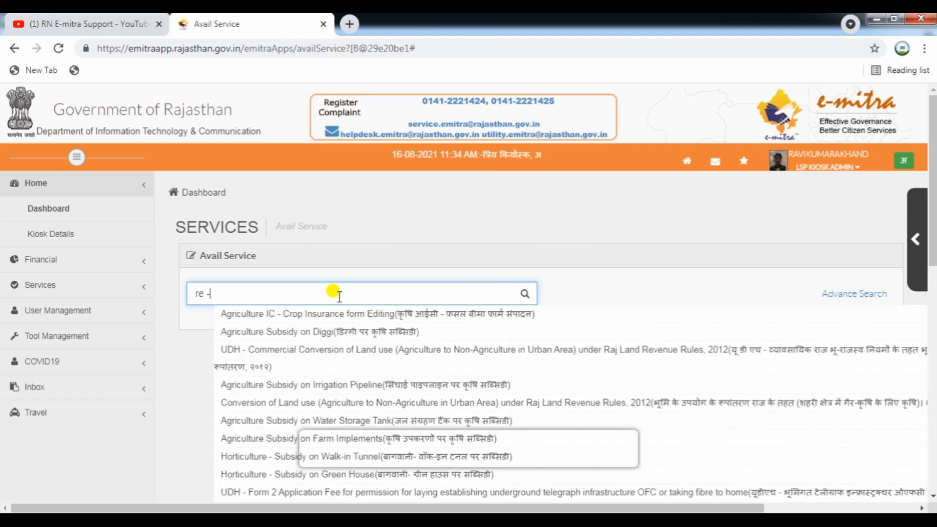
type(" -")
key("BackSpace")
key("BackSpace")
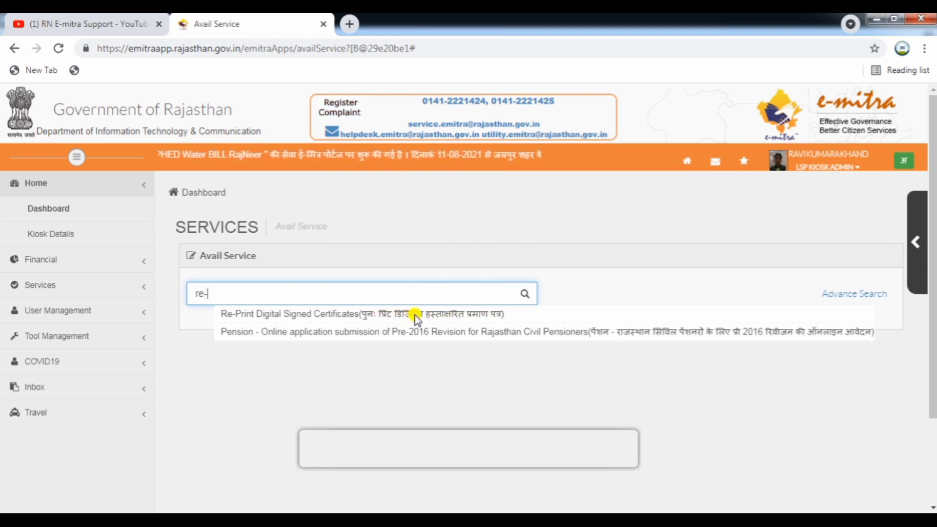
left_click(475, 315)
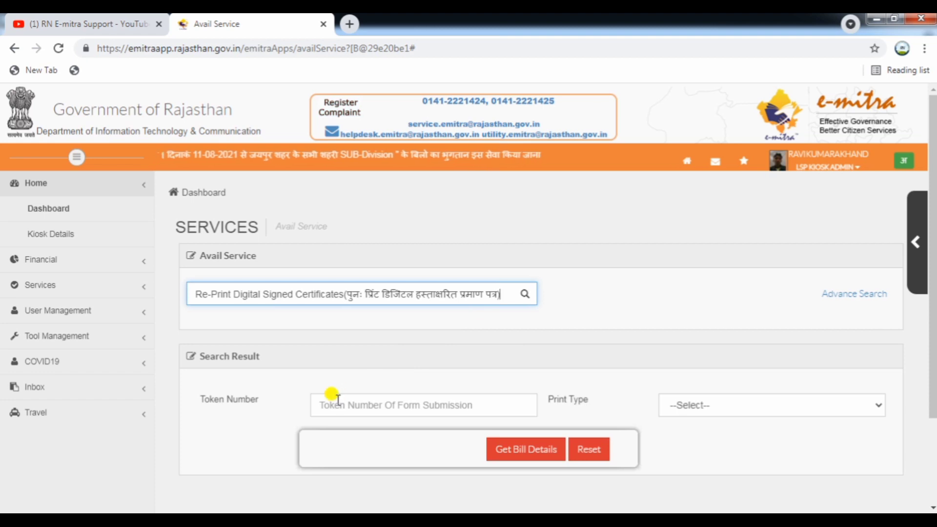
Fill in the re-print form with the previously used token number of the certificate and the A4 print type
left_click(340, 400)
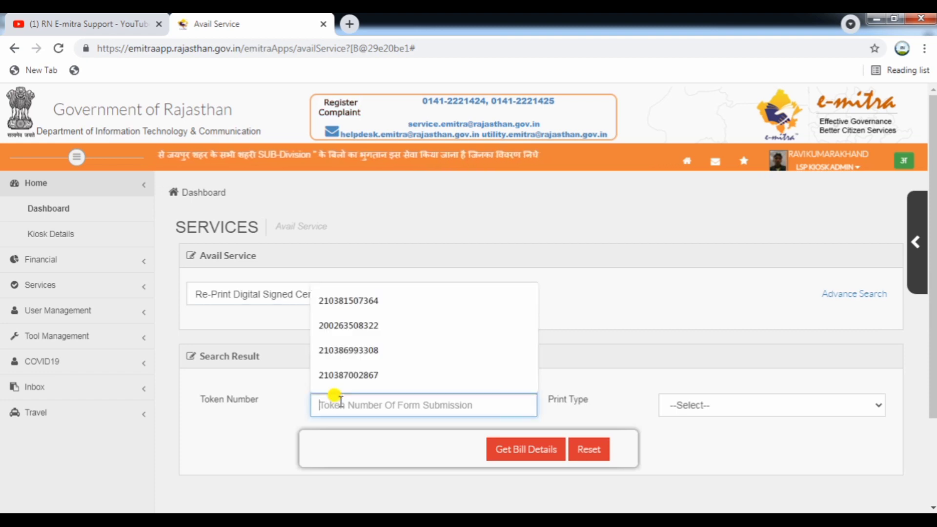
key("Down")
key("Down")
key("Down")
key("Down")
key("Return")
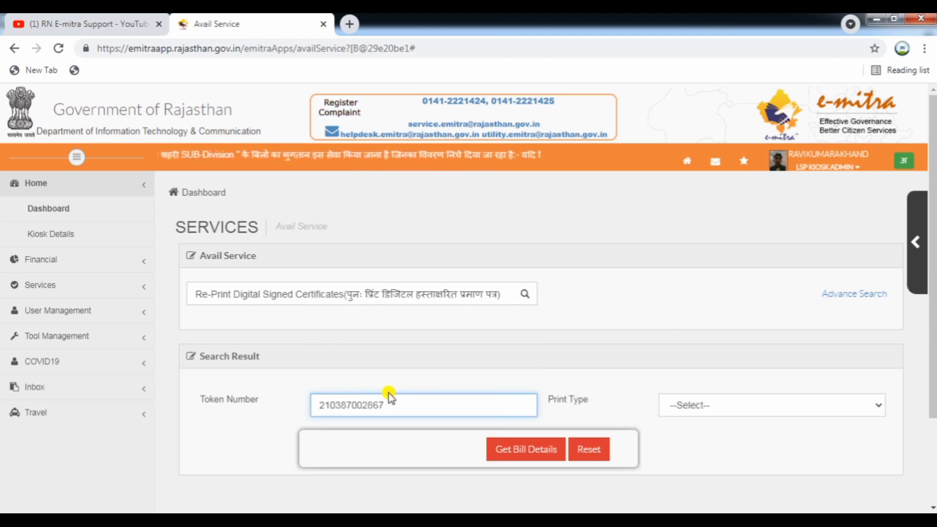
left_click(609, 418)
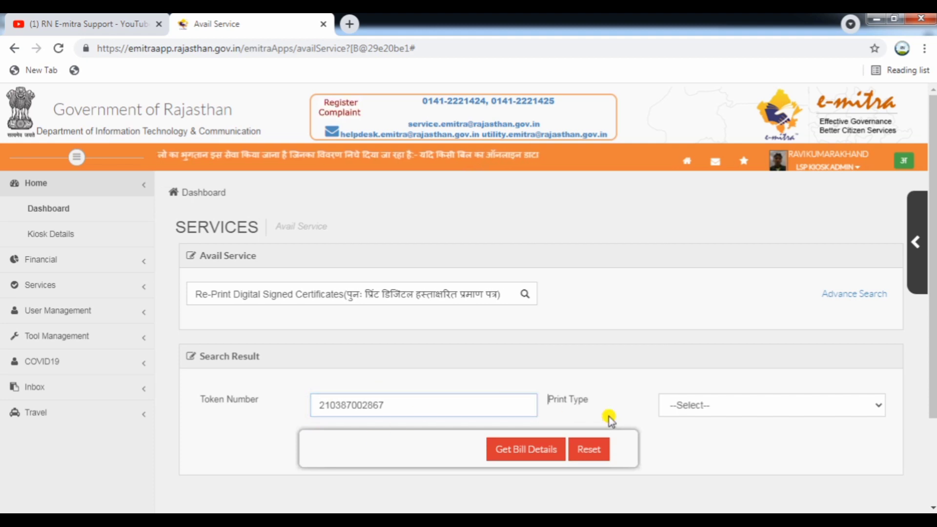
left_click(725, 405)
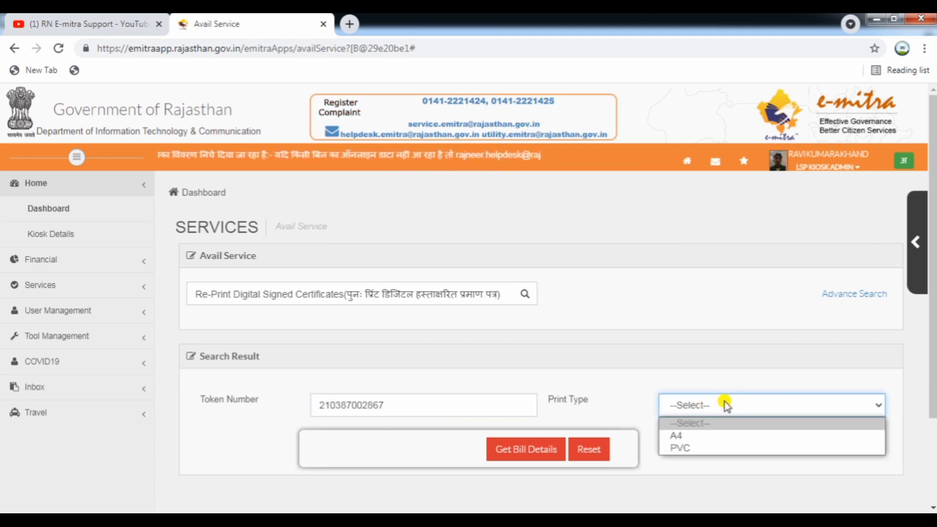
left_click(678, 435)
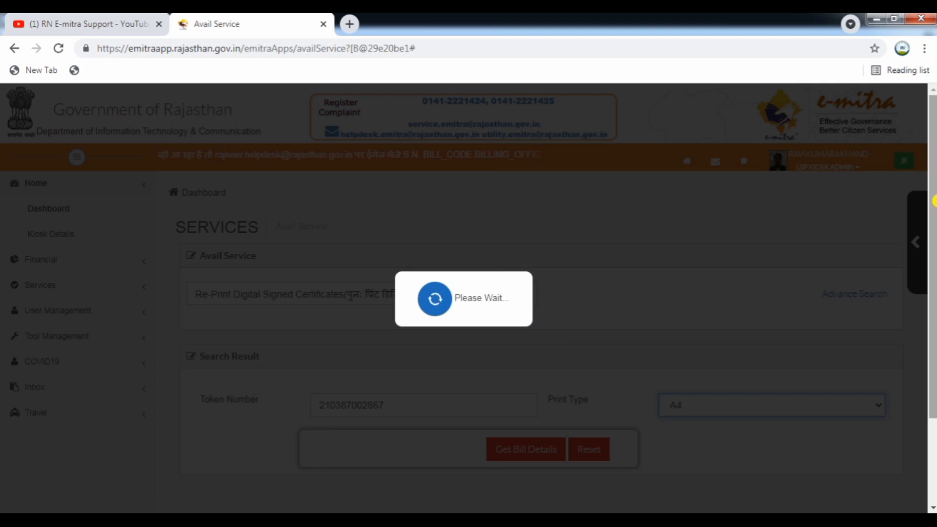
Get the bill details for the certificate re-print and add the bill for payment
left_click_drag(934, 200, 934, 205)
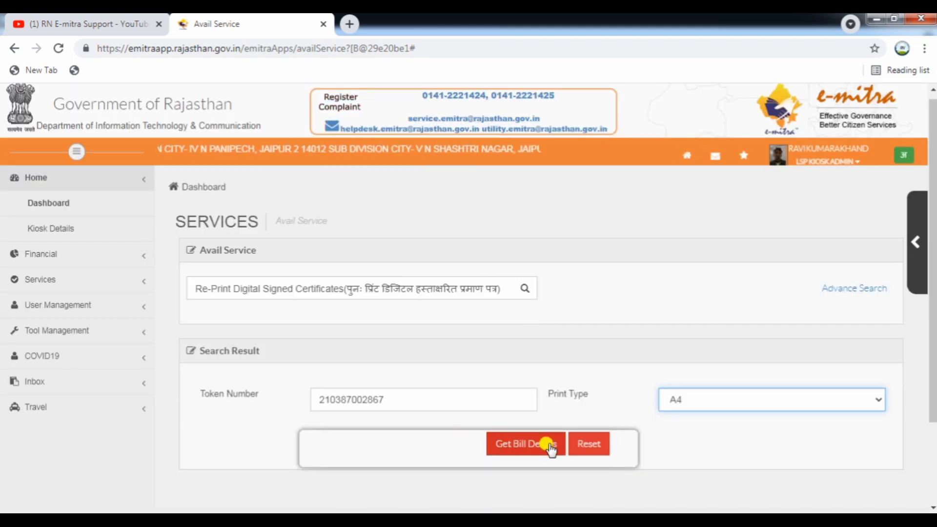
left_click(549, 445)
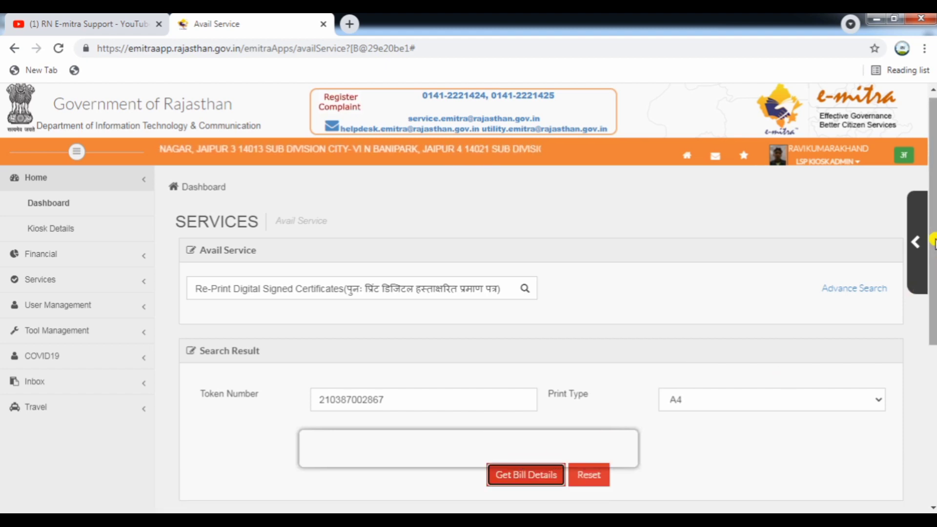
left_click_drag(933, 241, 925, 405)
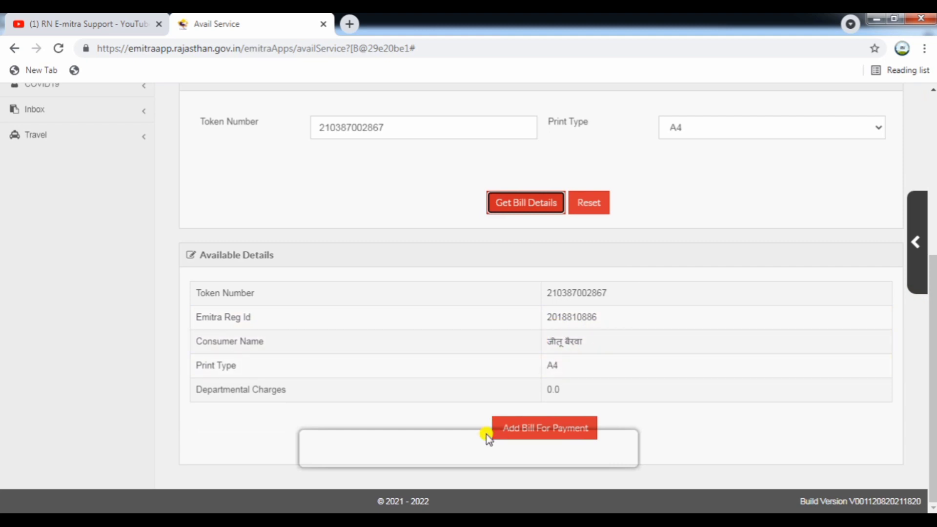
left_click(577, 428)
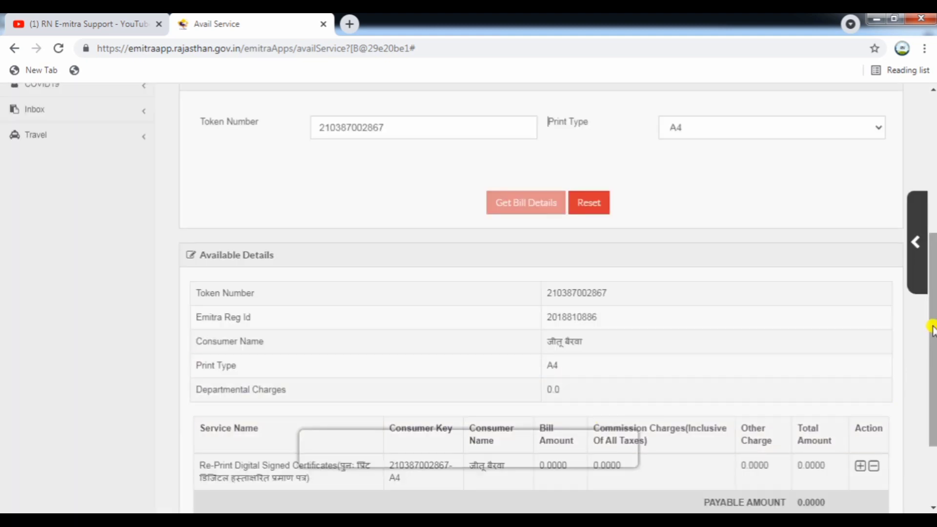
Check the payable amount and the total amount of the re-print bill
left_click_drag(932, 323, 929, 391)
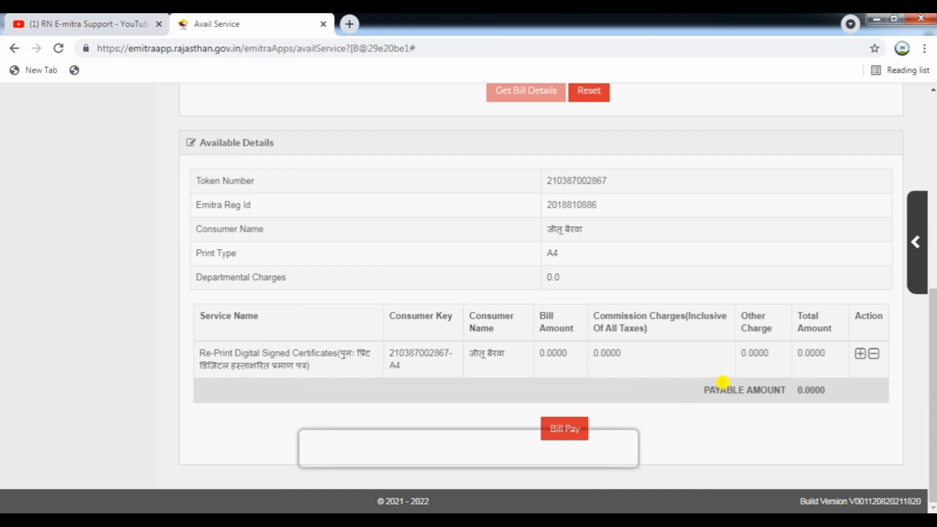
mouse_move(699, 375)
left_mouse_down()
mouse_move(872, 383)
mouse_move(874, 414)
left_mouse_up()
left_click_drag(793, 396, 802, 376)
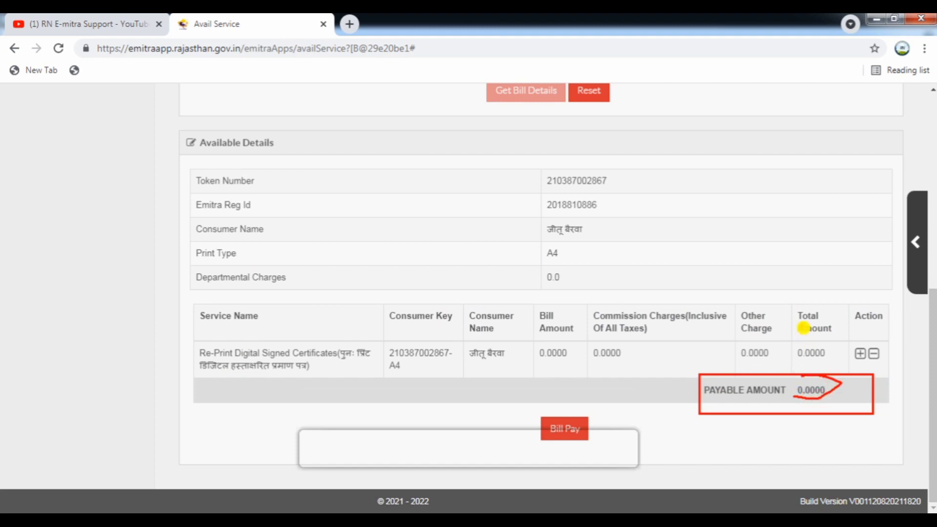
mouse_move(802, 328)
left_mouse_down()
mouse_move(806, 335)
mouse_move(828, 315)
left_mouse_up()
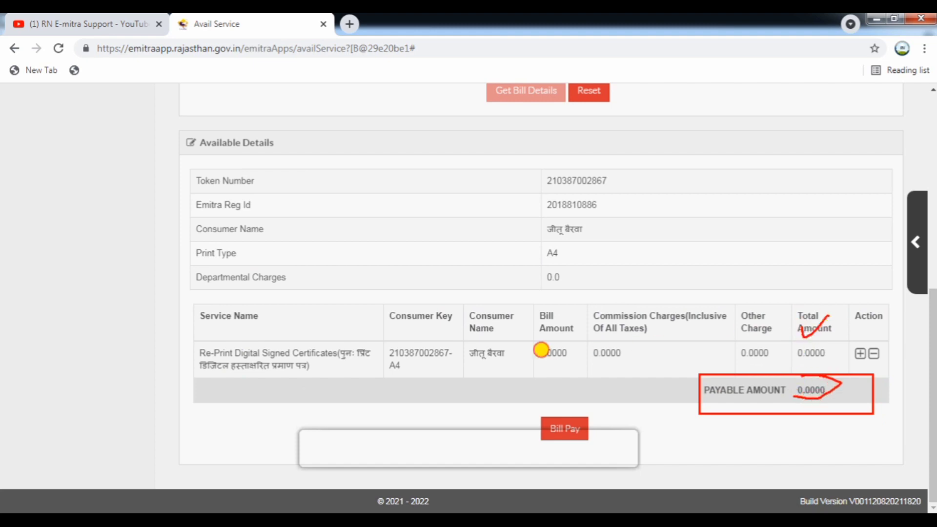
key("Escape")
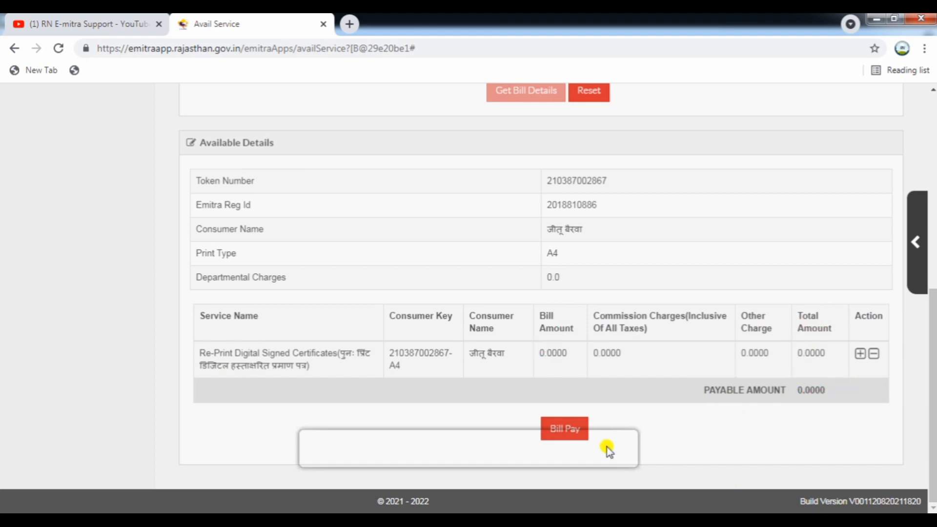
Proceed to pay the re-print bill, leave the mobile number and email blank, and pay by wallet
left_click(564, 431)
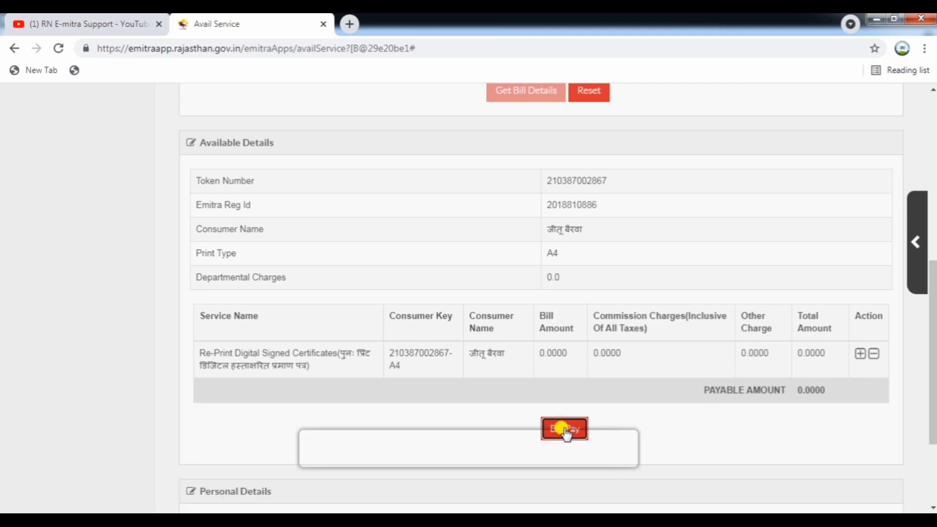
scroll(930, 351, "down", 3)
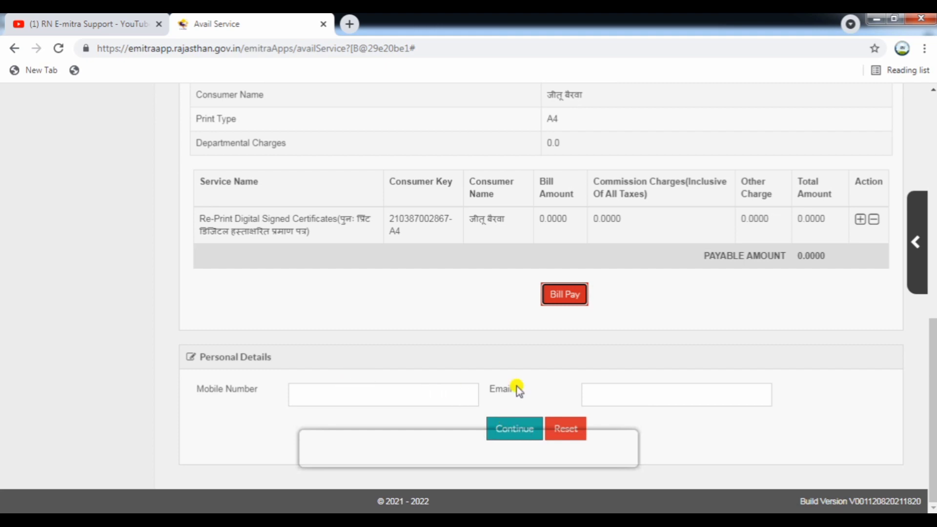
left_click(508, 428)
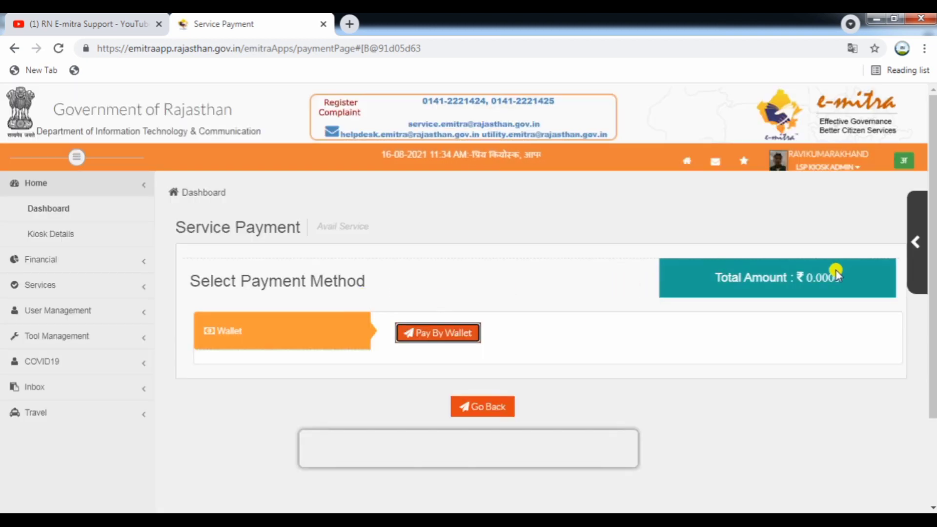
scroll(830, 270, "down", 1)
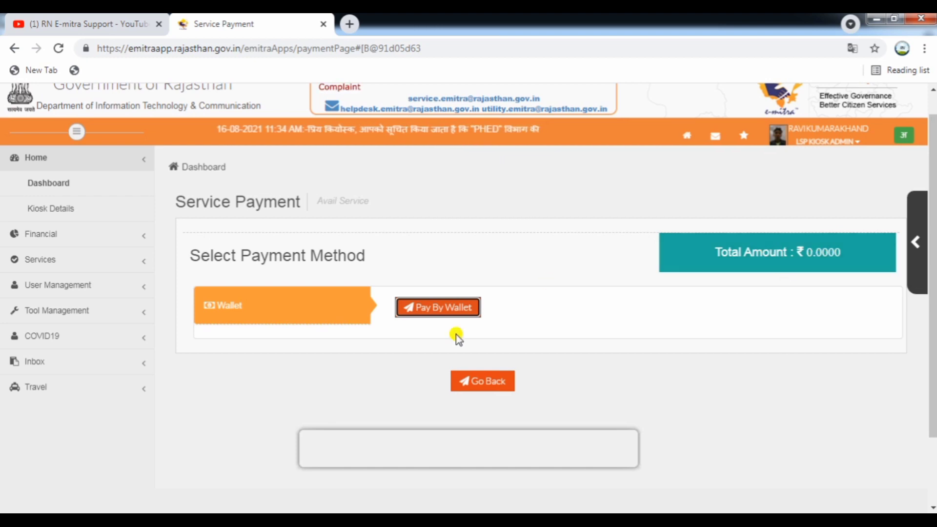
left_click(459, 306)
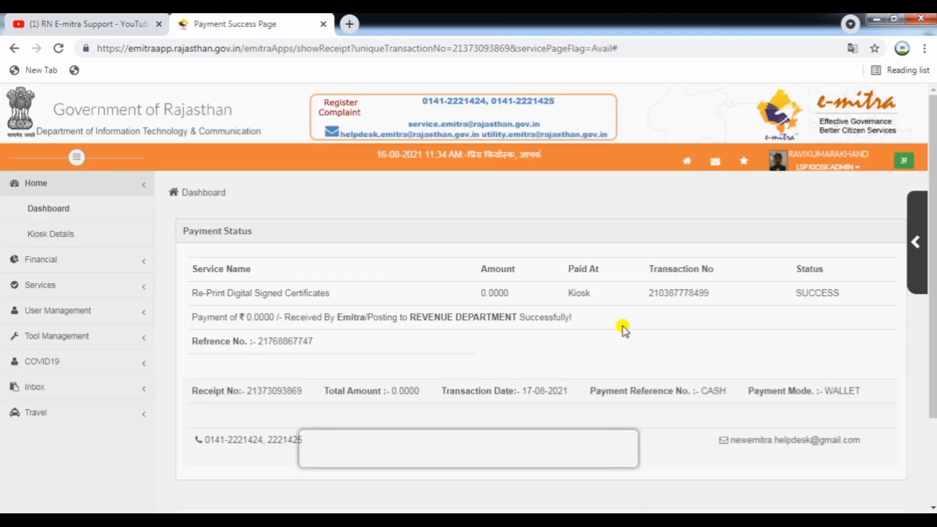
Open the certificate PDF from the print link on the payment receipt page and look it over
scroll(925, 371, "down", 2)
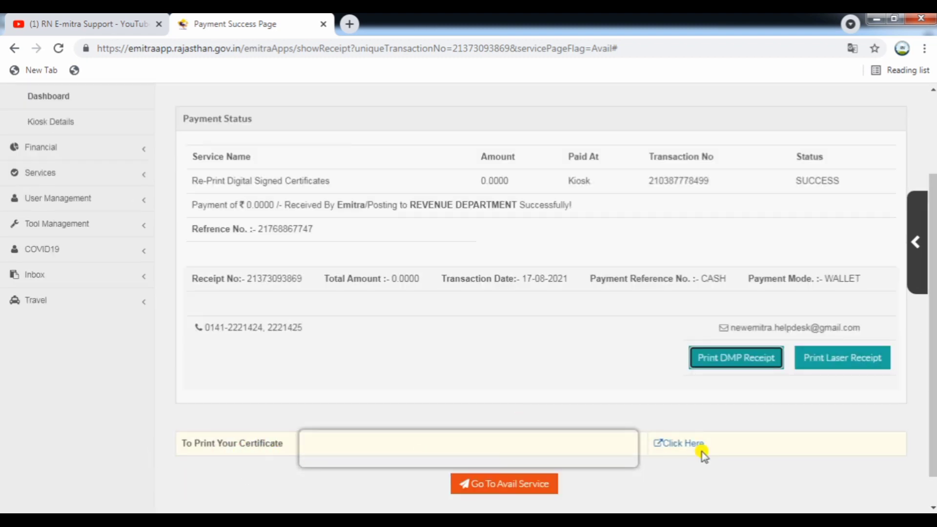
left_click(686, 444)
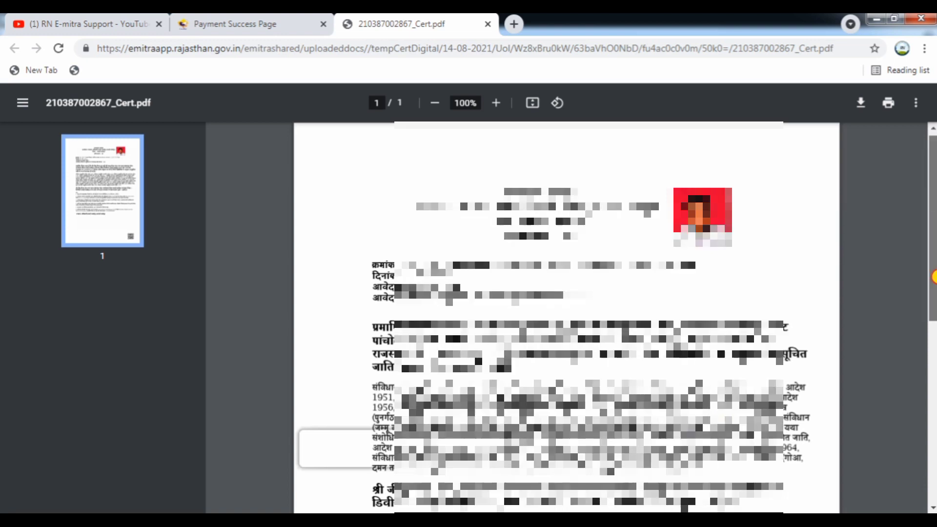
mouse_move(934, 277)
left_mouse_down()
mouse_move(934, 508)
mouse_move(933, 182)
left_mouse_up()
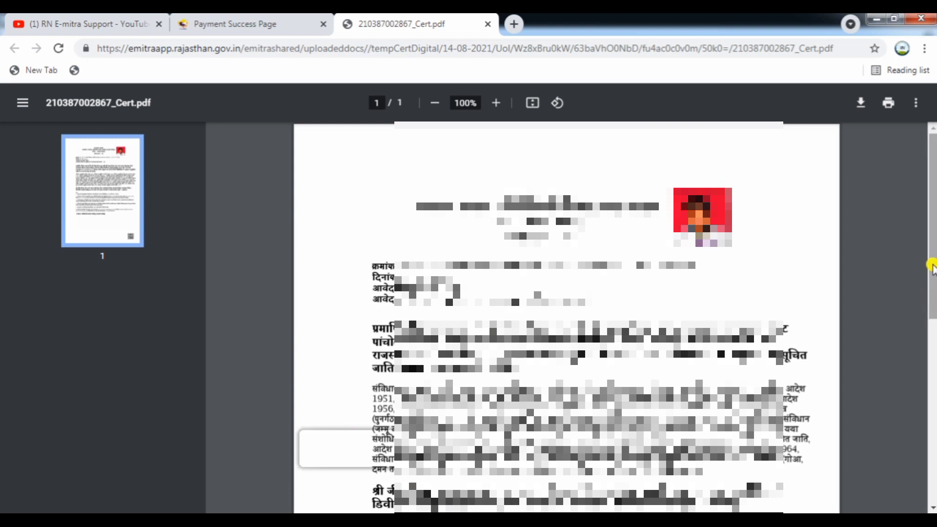
mouse_move(933, 234)
left_mouse_down()
mouse_move(933, 430)
mouse_move(933, 218)
left_mouse_up()
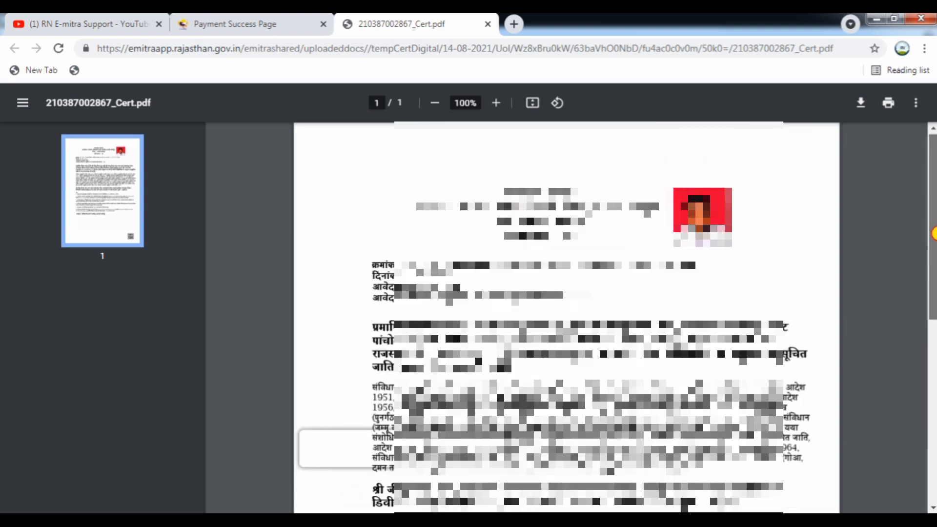